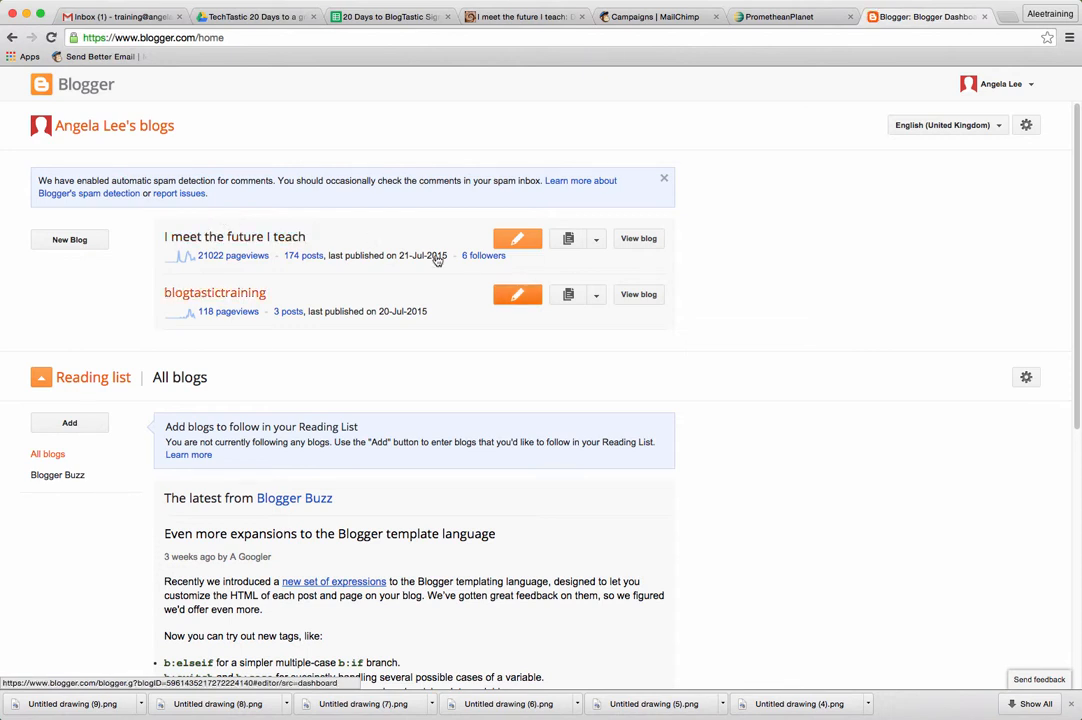
- Start a new post in the blogtastictraining blog and title it "Our Statistics Template Post"
{"action": "left_click", "coordinate": [597, 296]}
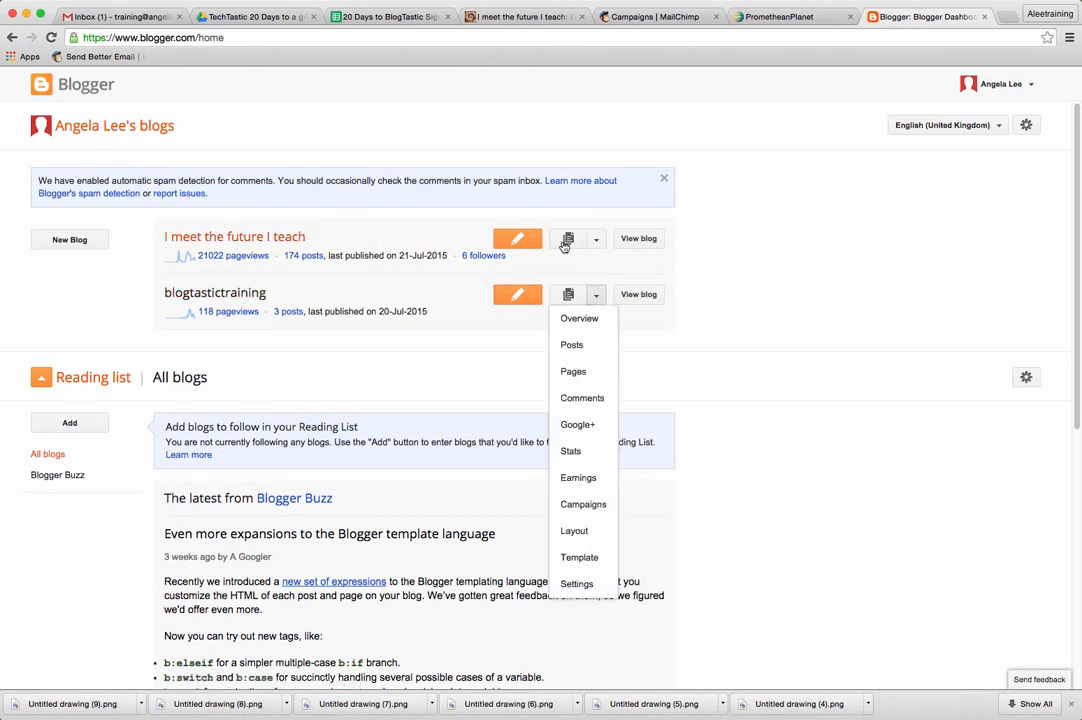
{"action": "left_click", "coordinate": [517, 296]}
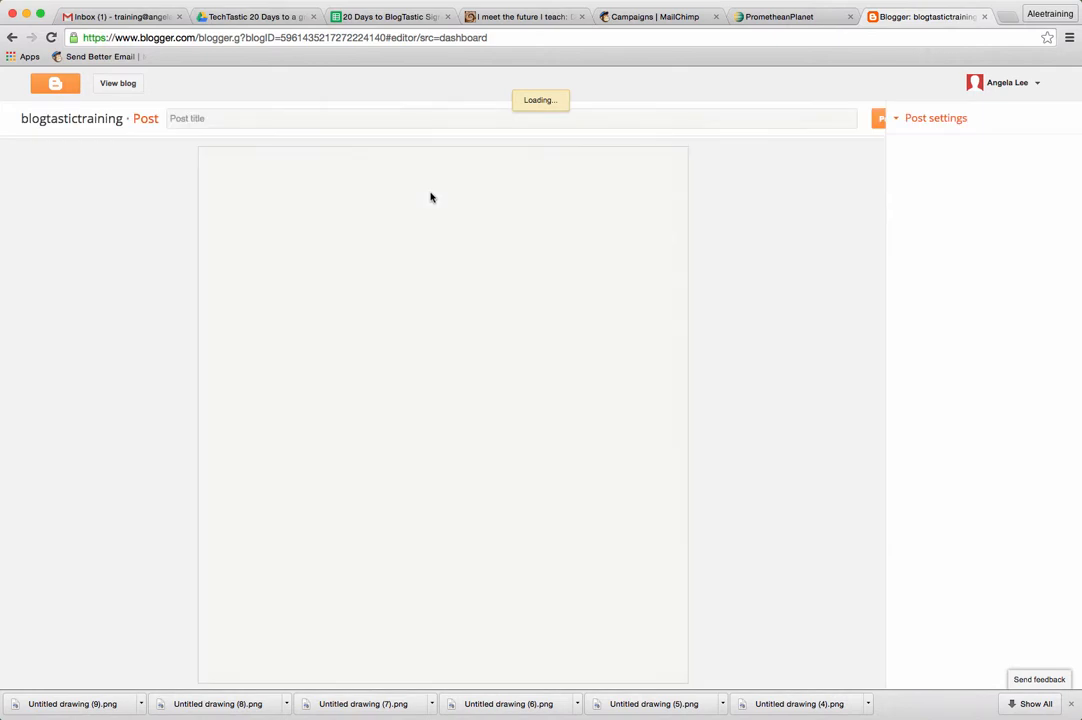
{"action": "left_click", "coordinate": [396, 120]}
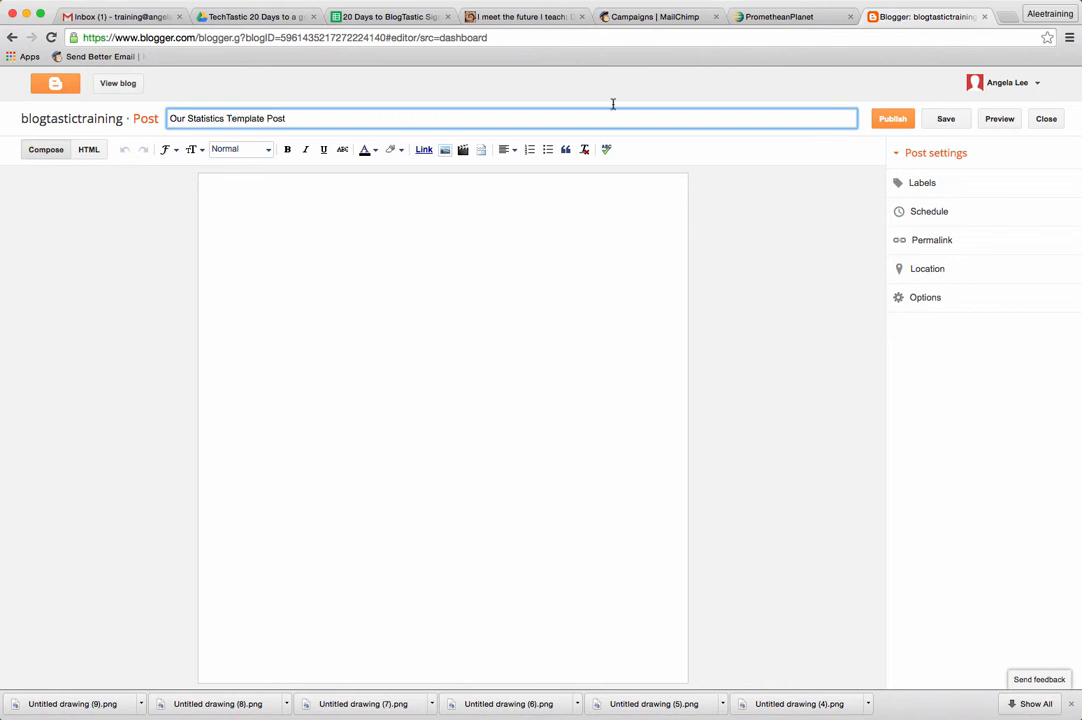
- Schedule the post for a set date of 21 July 2099
{"action": "left_click", "coordinate": [918, 211]}
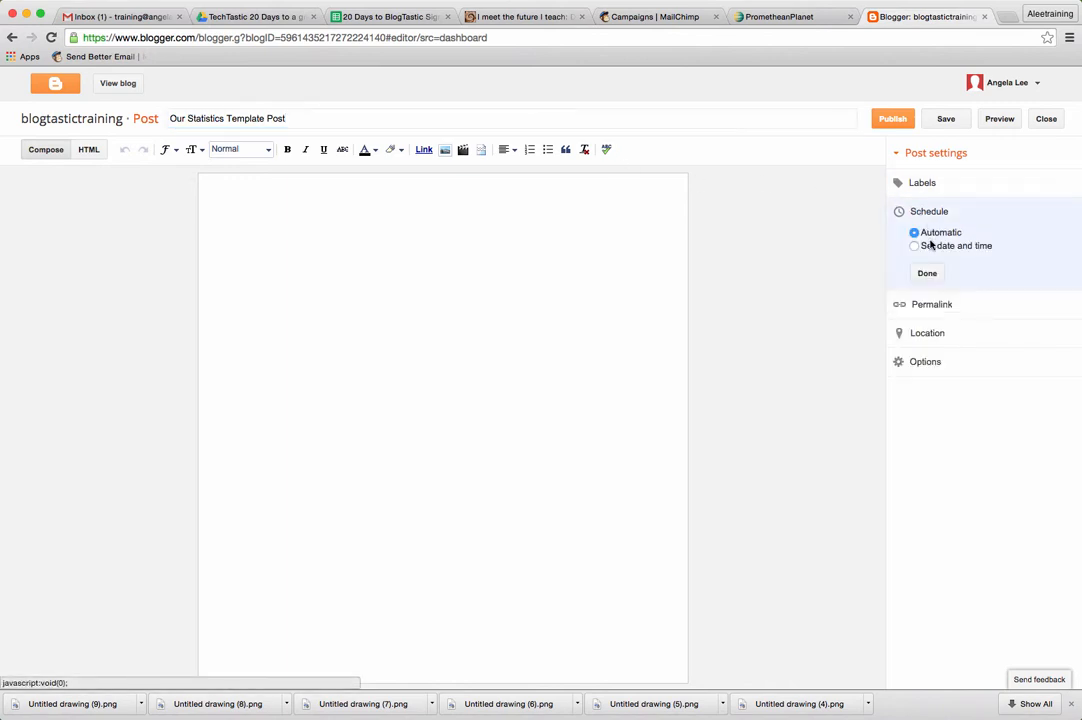
{"action": "left_click", "coordinate": [931, 246]}
{"action": "left_click", "coordinate": [951, 271]}
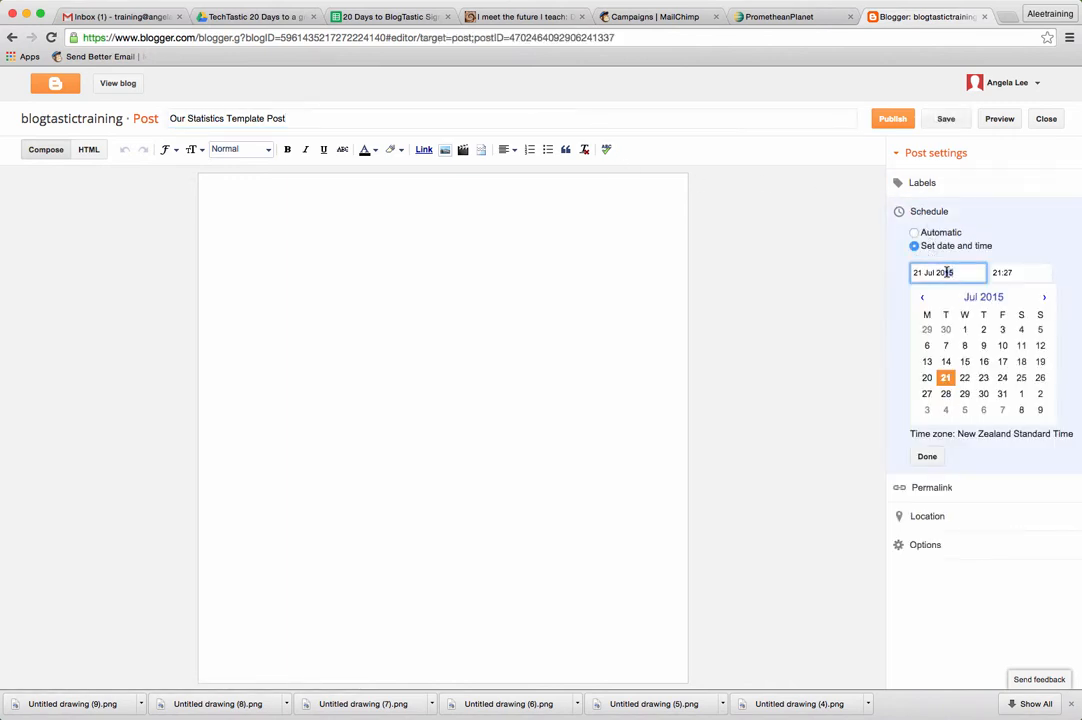
{"action": "type", "text": "99"}
{"action": "left_click", "coordinate": [927, 455]}
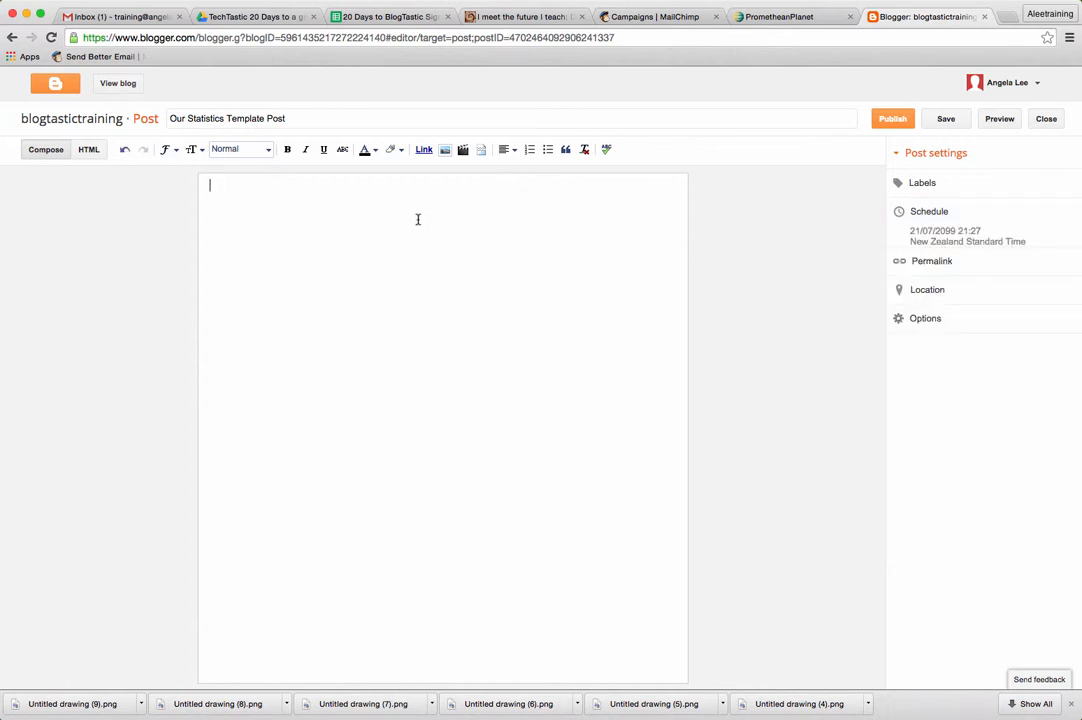
- Upload the images Untitled drawing (4).png through Untitled drawing (9).png from the Downloads folder and insert all six into the post
{"action": "left_click", "coordinate": [644, 210]}
{"action": "left_click", "coordinate": [445, 149]}
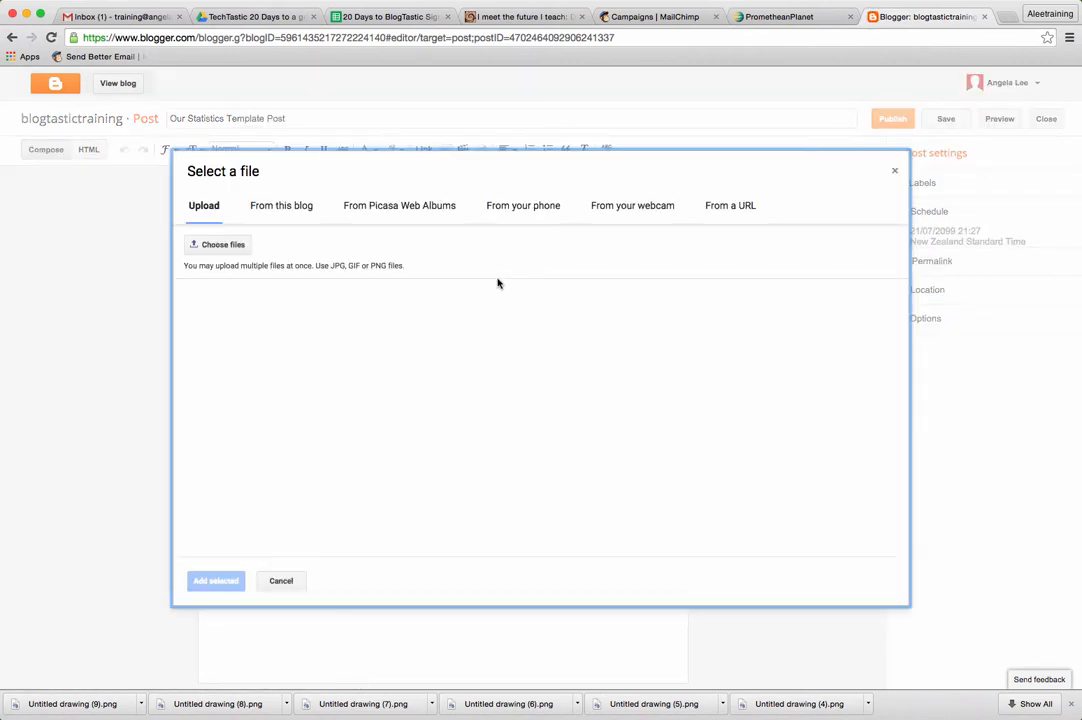
{"action": "left_click", "coordinate": [221, 245]}
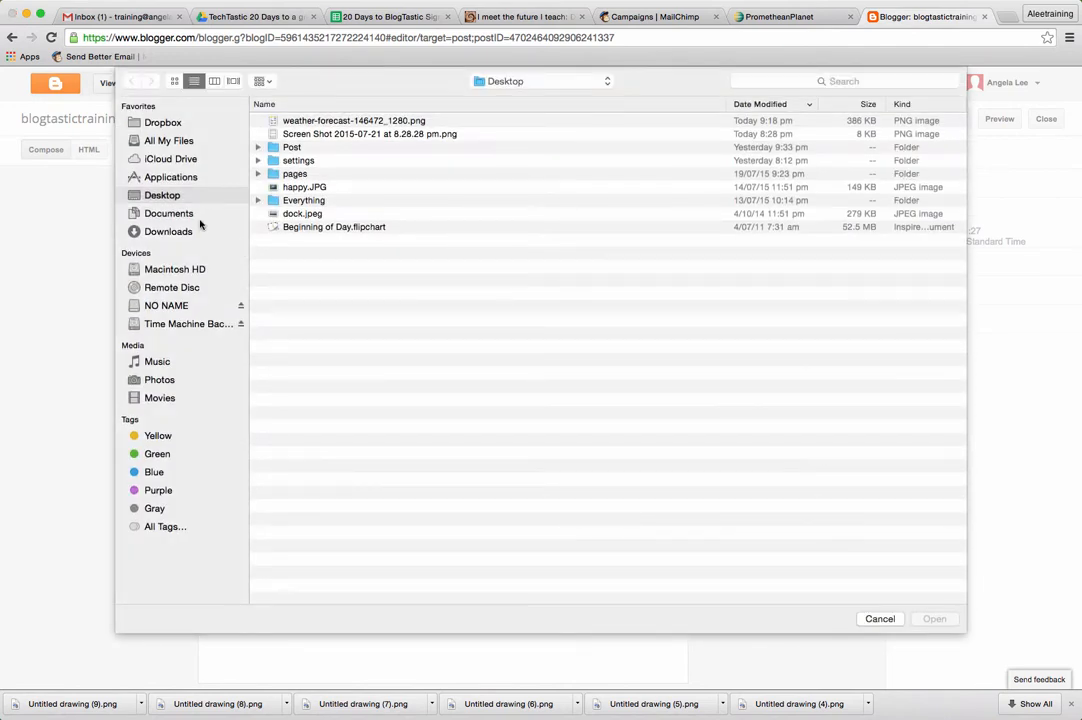
{"action": "left_click", "coordinate": [168, 231]}
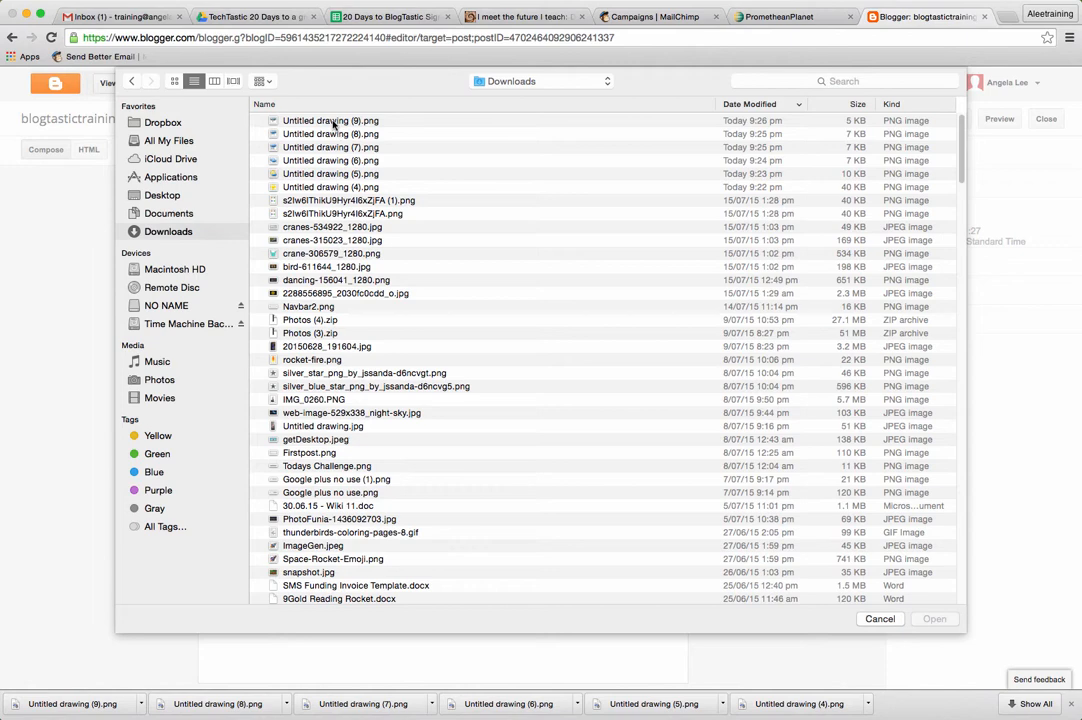
{"action": "left_click", "coordinate": [320, 124]}
{"action": "left_click", "coordinate": [332, 187], "text": "shift"}
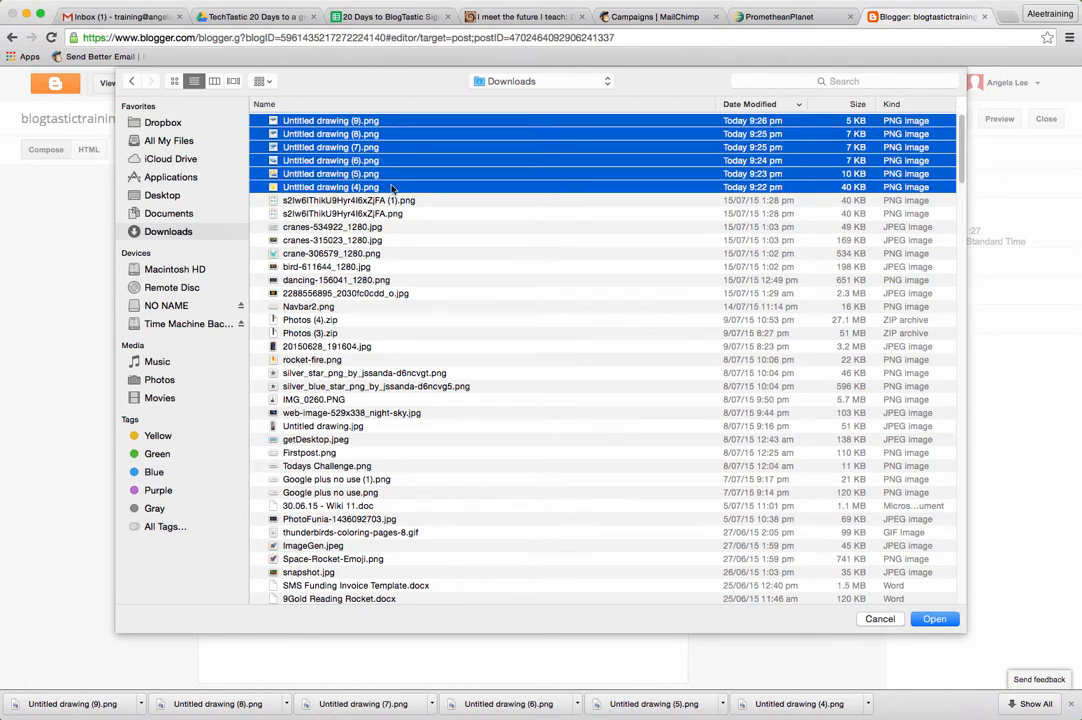
{"action": "left_click", "coordinate": [938, 620]}
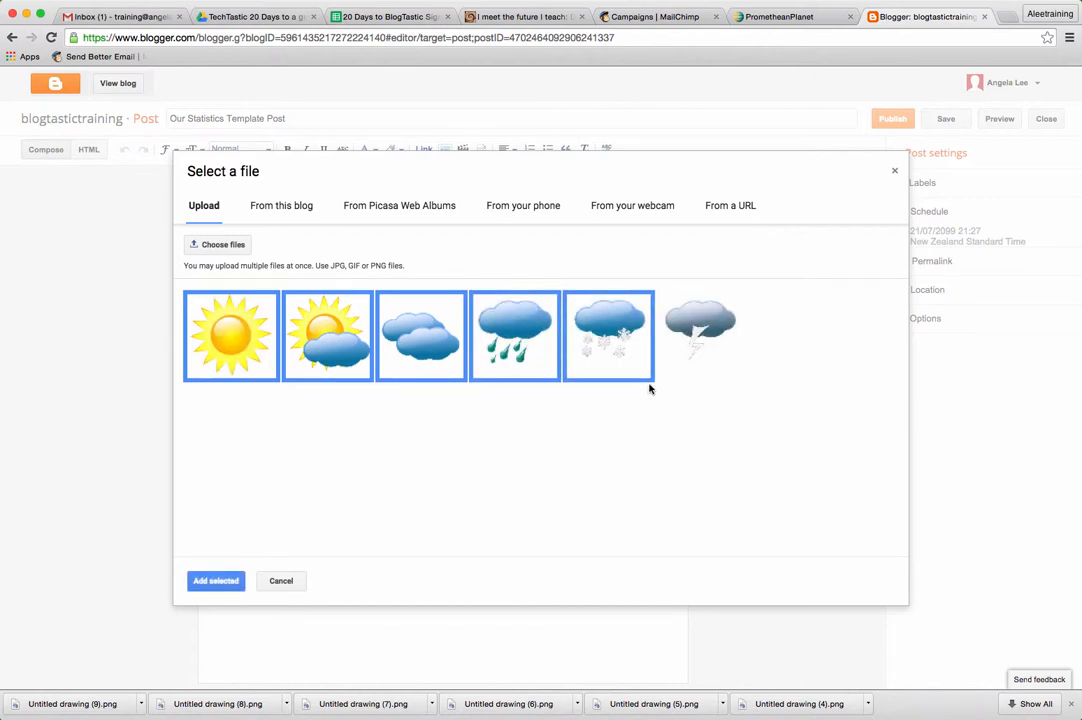
{"action": "left_click", "coordinate": [700, 341]}
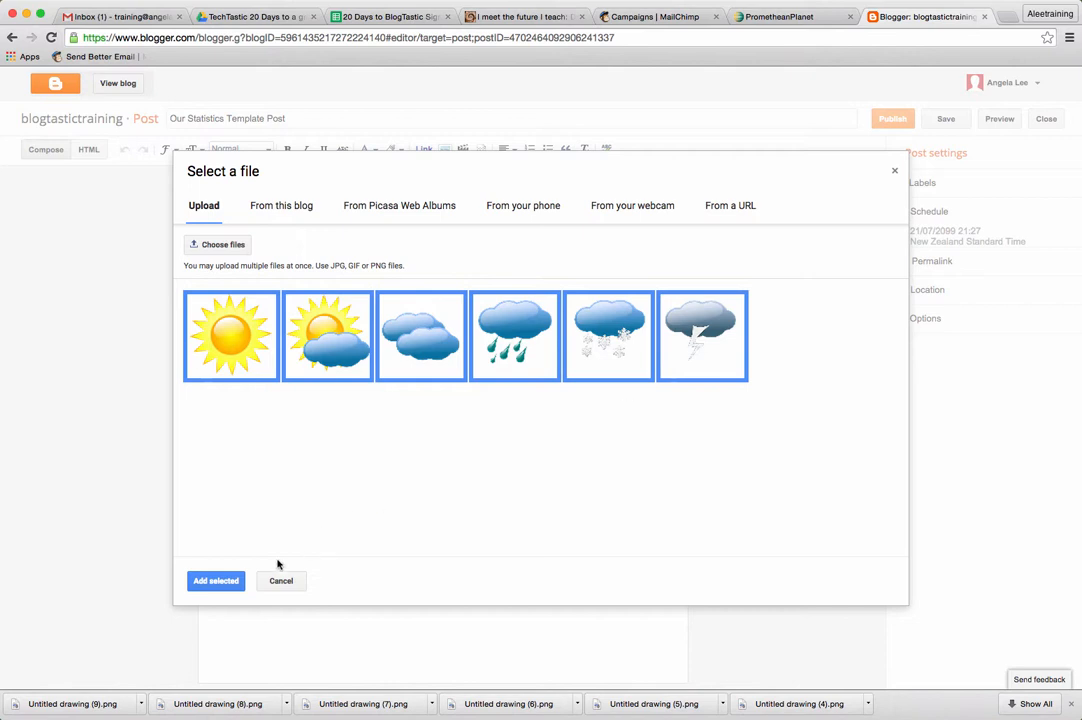
{"action": "left_click", "coordinate": [215, 581]}
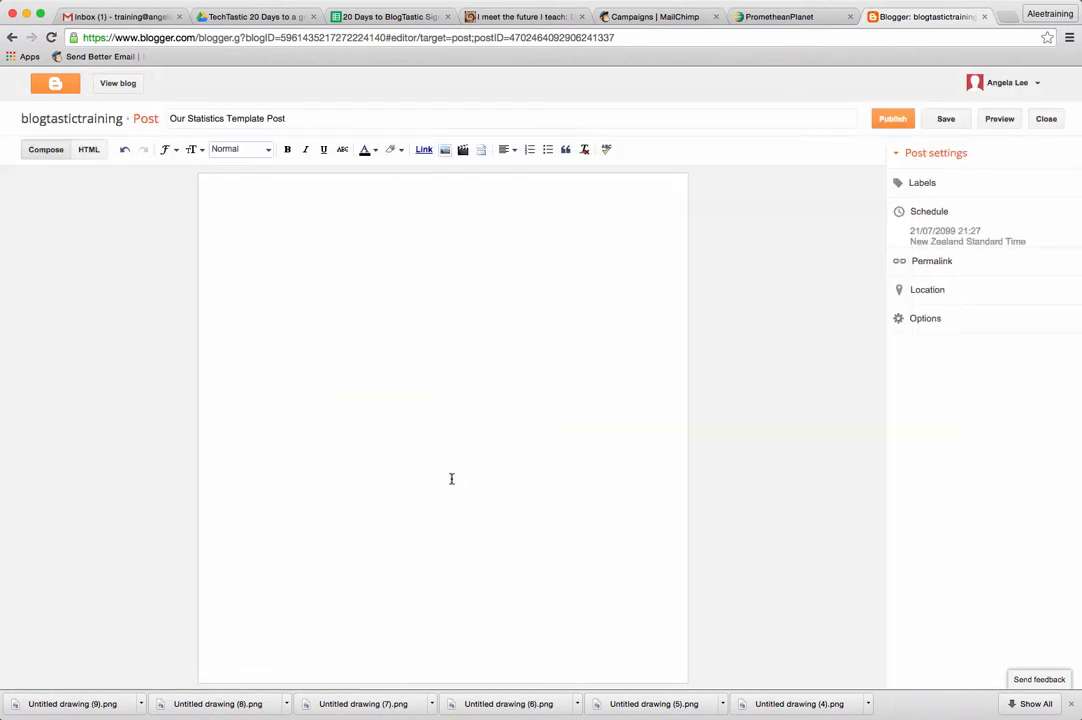
- Set the full sun image in the post to the Small size
{"action": "left_click", "coordinate": [483, 292]}
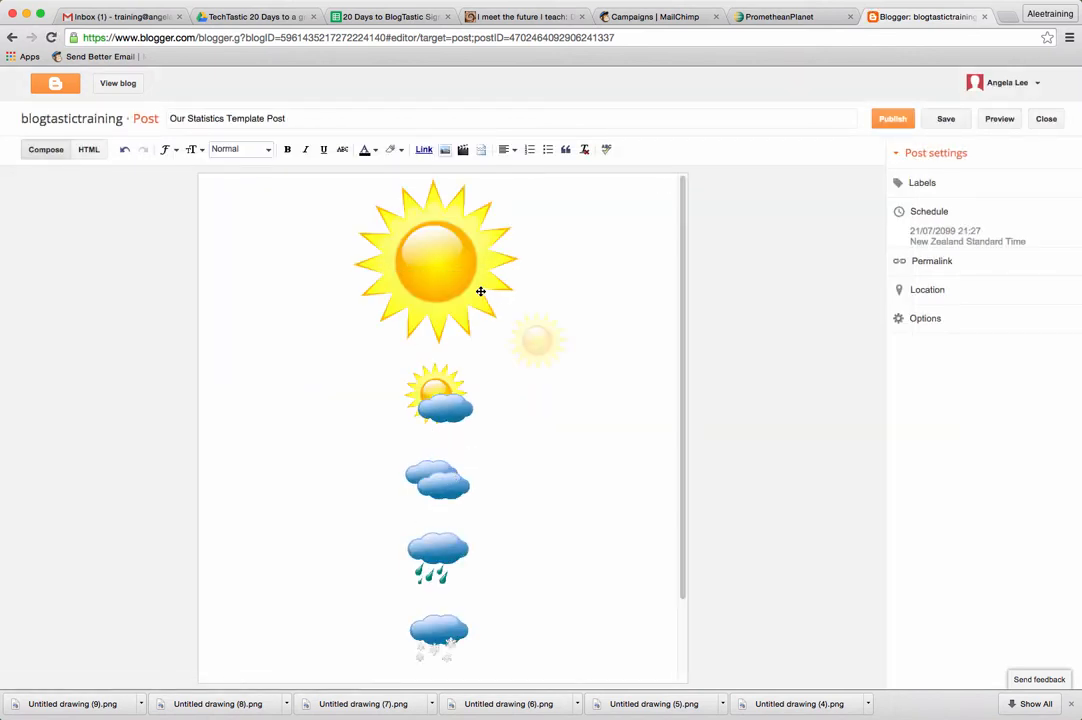
{"action": "left_click", "coordinate": [390, 358]}
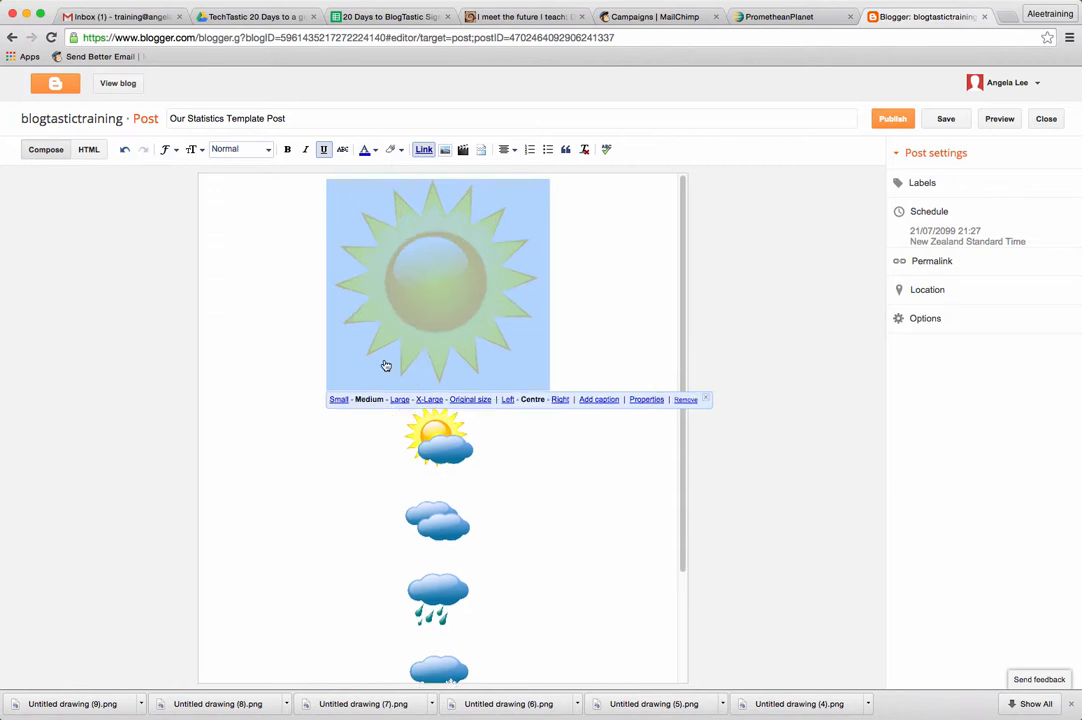
{"action": "left_click", "coordinate": [338, 400]}
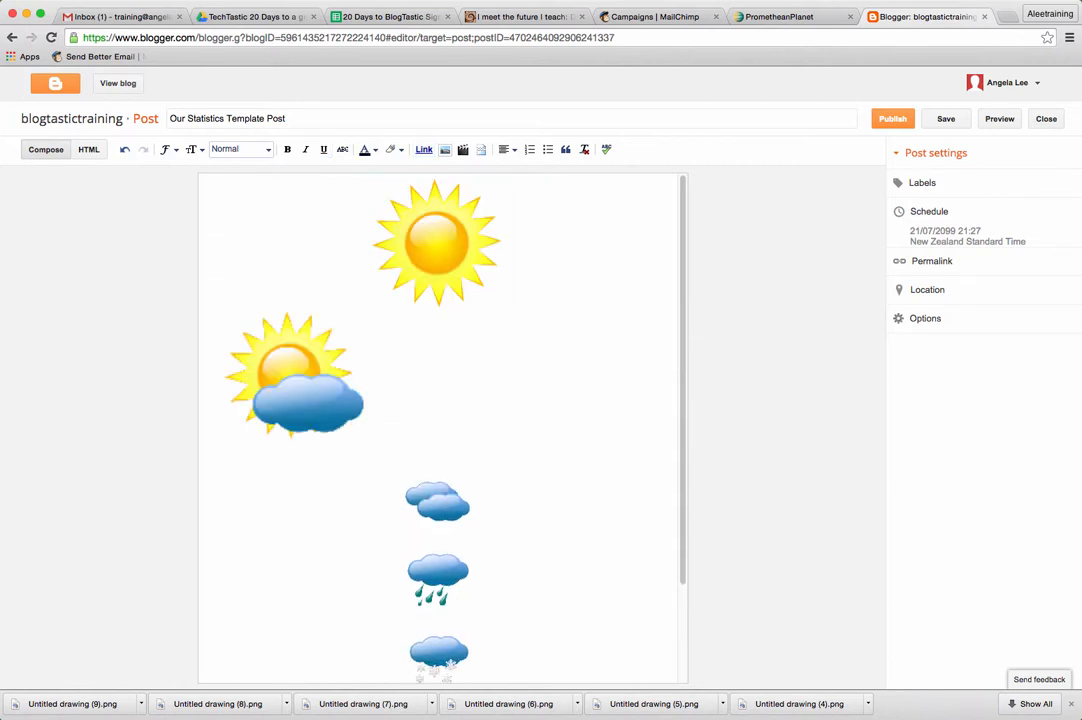
- Remove the line breaks before the cloud, rain, snow and thunder images so they follow the sun-and-cloud image
{"action": "left_click_drag", "start_coordinate": [405, 505], "coordinate": [365, 415]}
{"action": "left_click", "coordinate": [405, 494]}
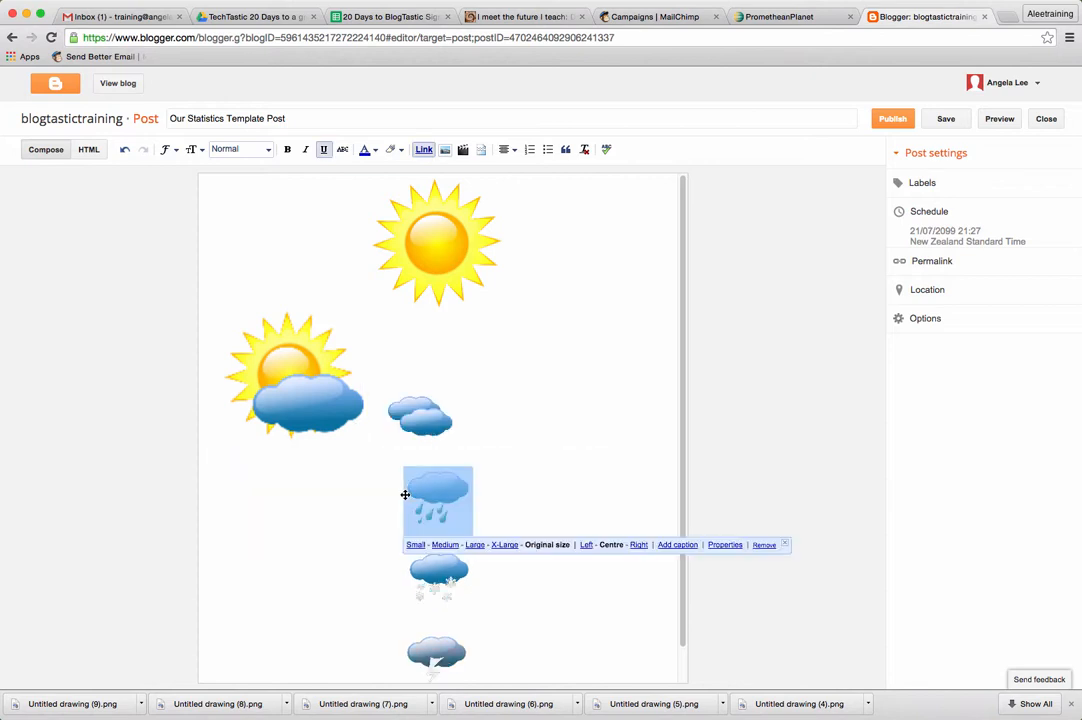
{"action": "left_click", "coordinate": [401, 494]}
{"action": "key", "text": "BackSpace"}
{"action": "key", "text": "BackSpace"}
{"action": "key", "text": "BackSpace"}
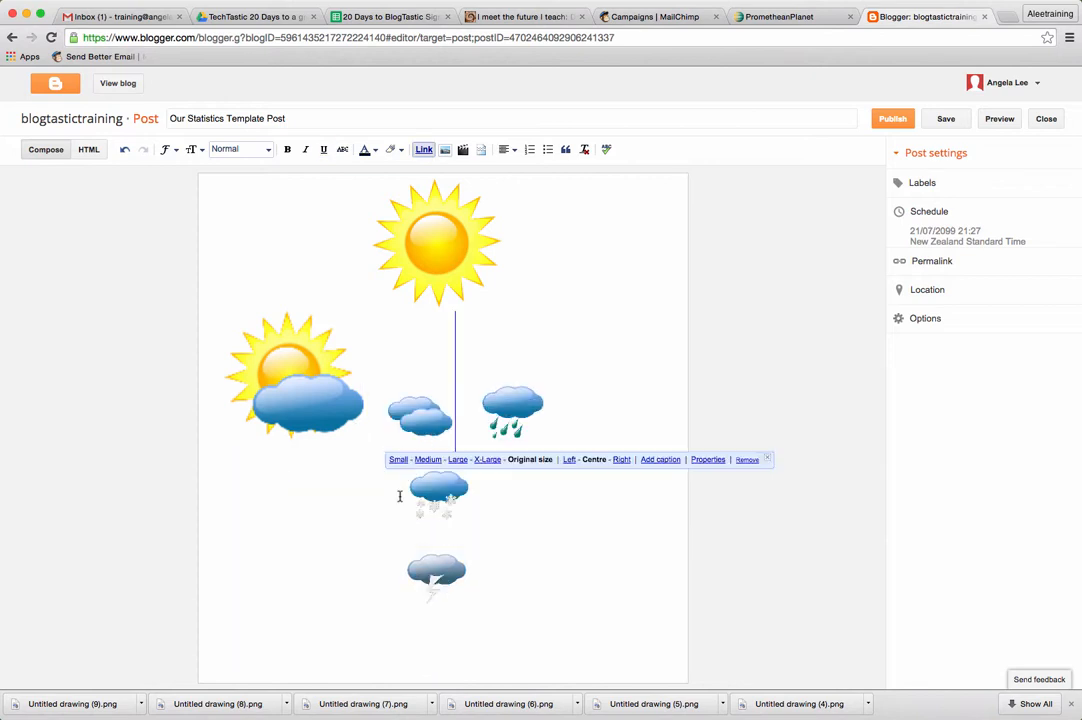
{"action": "left_click", "coordinate": [399, 495]}
{"action": "key", "text": "BackSpace"}
{"action": "key", "text": "BackSpace"}
{"action": "key", "text": "BackSpace"}
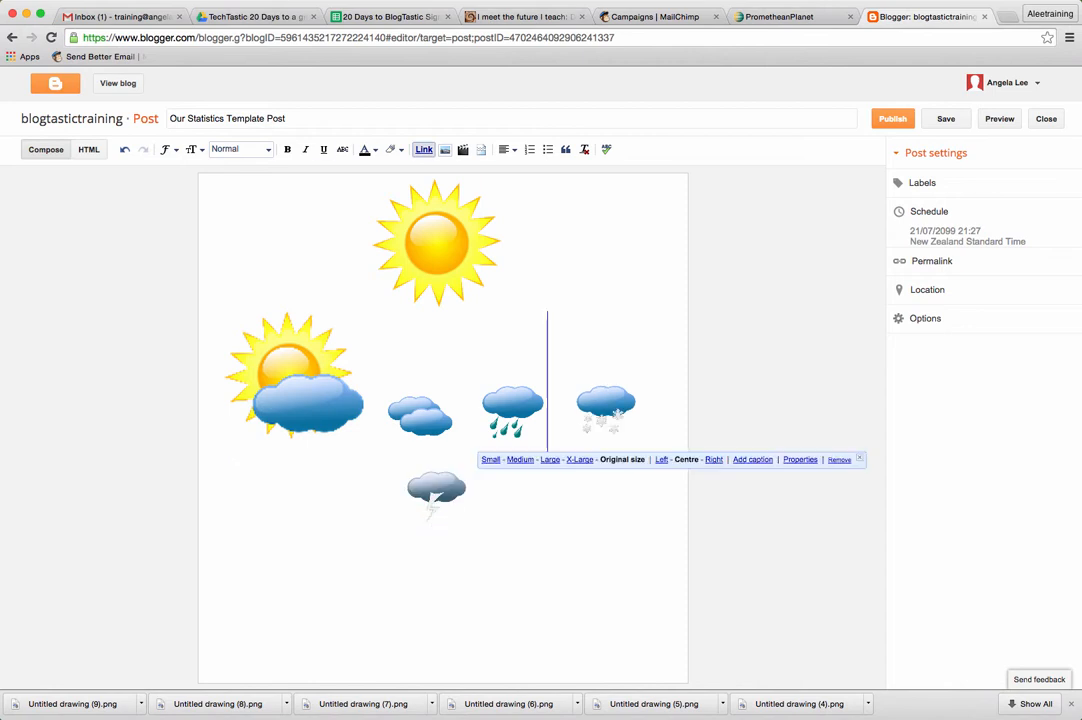
{"action": "left_click", "coordinate": [399, 492]}
{"action": "key", "text": "BackSpace"}
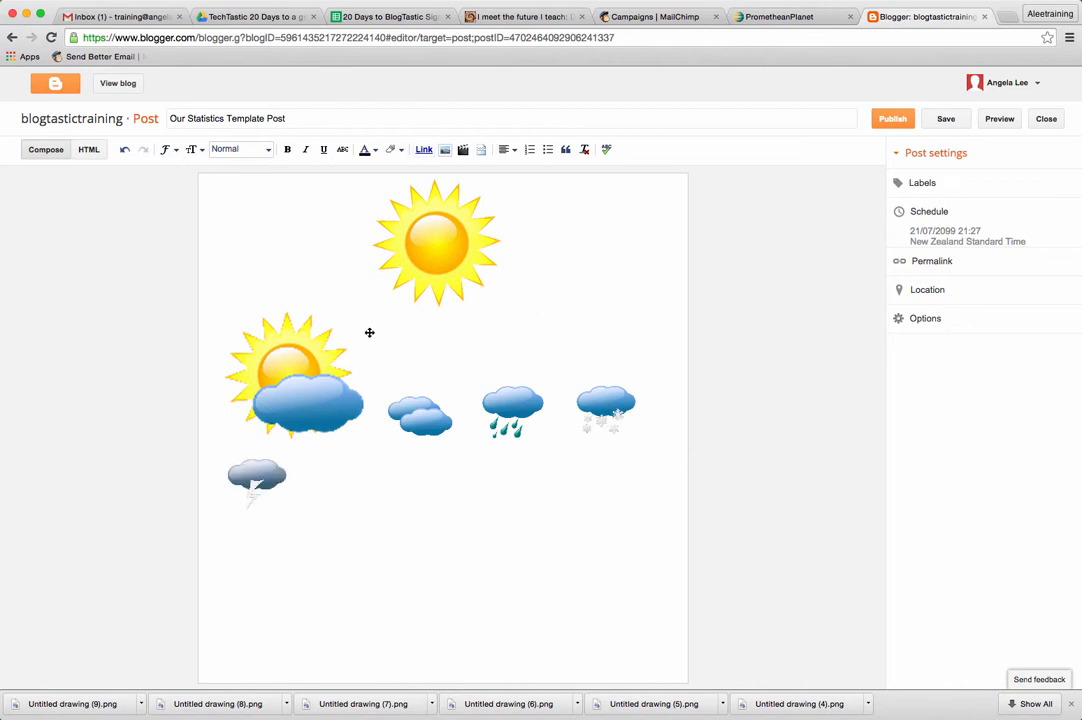
- Join the sun-and-cloud image to the sun's row and bring the thunder image up beside the snow image
{"action": "left_click", "coordinate": [226, 366]}
{"action": "key", "text": "BackSpace"}
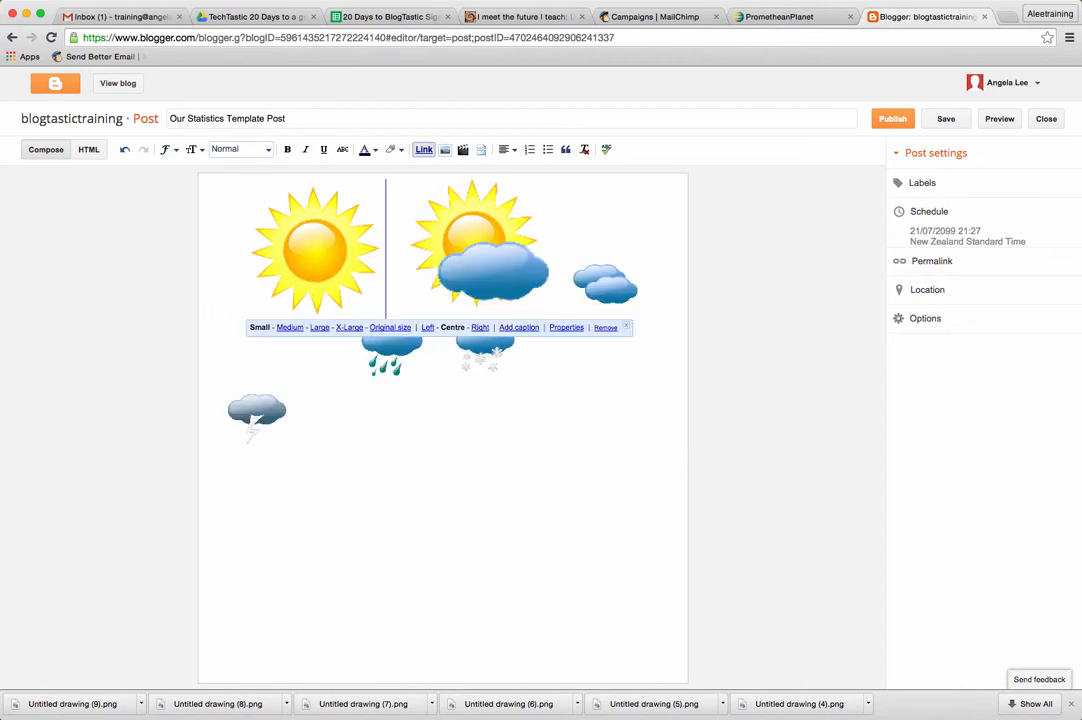
{"action": "left_click", "coordinate": [292, 370]}
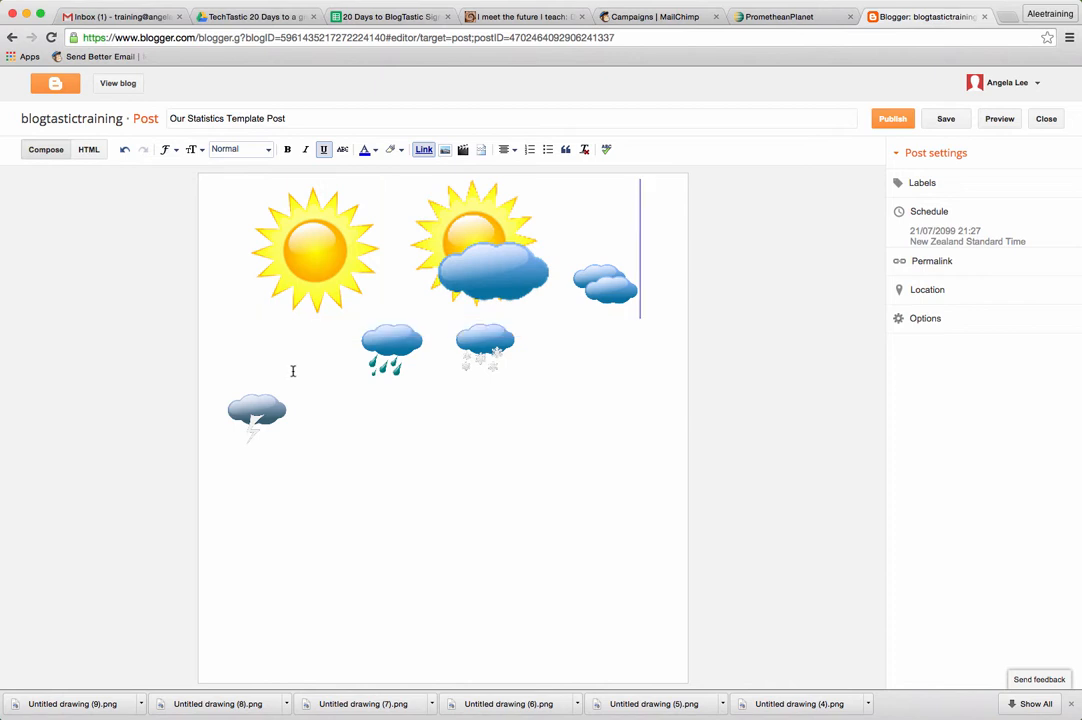
{"action": "left_click", "coordinate": [225, 410]}
{"action": "left_click", "coordinate": [304, 413]}
{"action": "key", "text": "Left"}
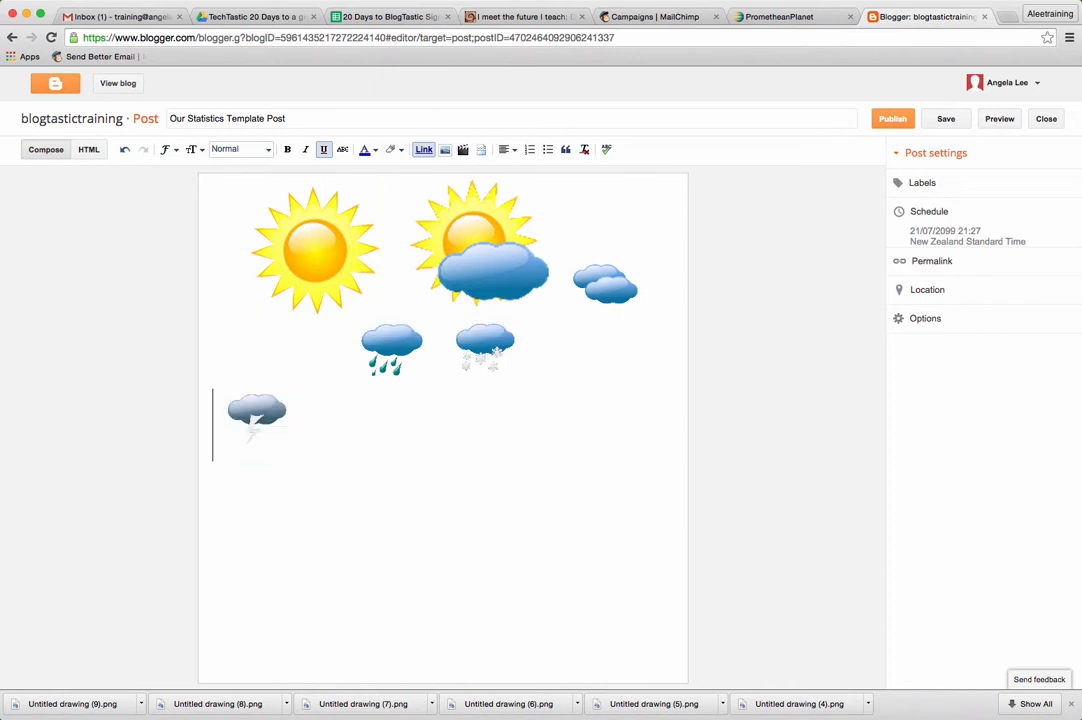
{"action": "key", "text": "BackSpace"}
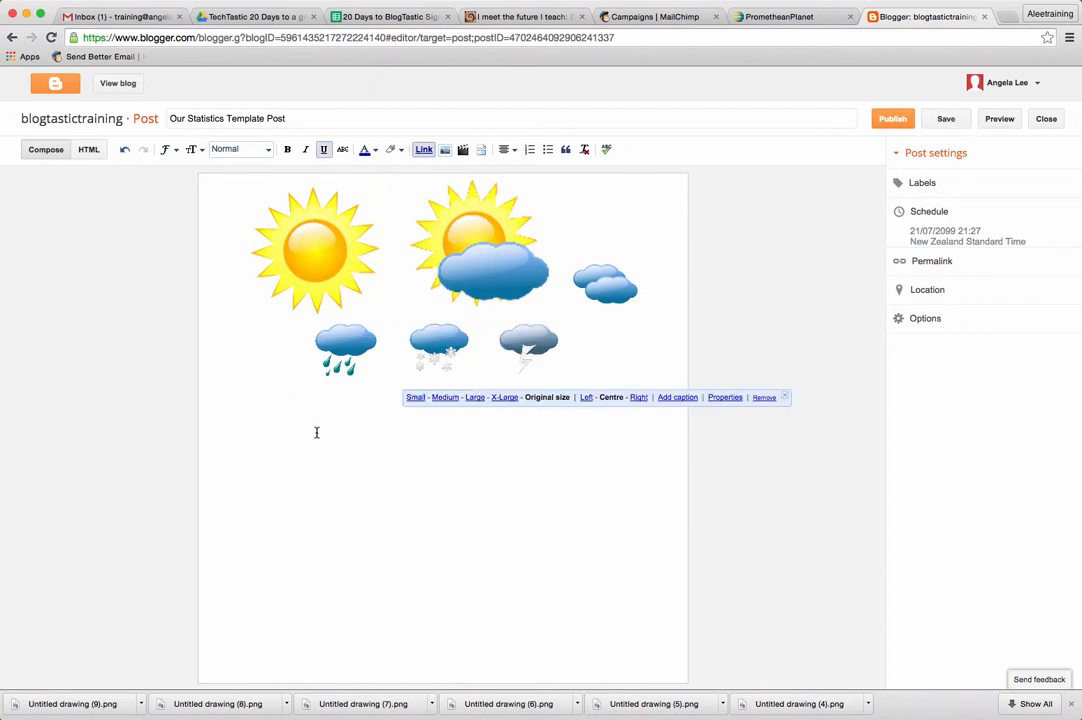
- Add the centred line "Our weather today is sunny cloudy raining snowing thunder and lightening" below the images, in Verdana and grey-teal
{"action": "left_click", "coordinate": [357, 434]}
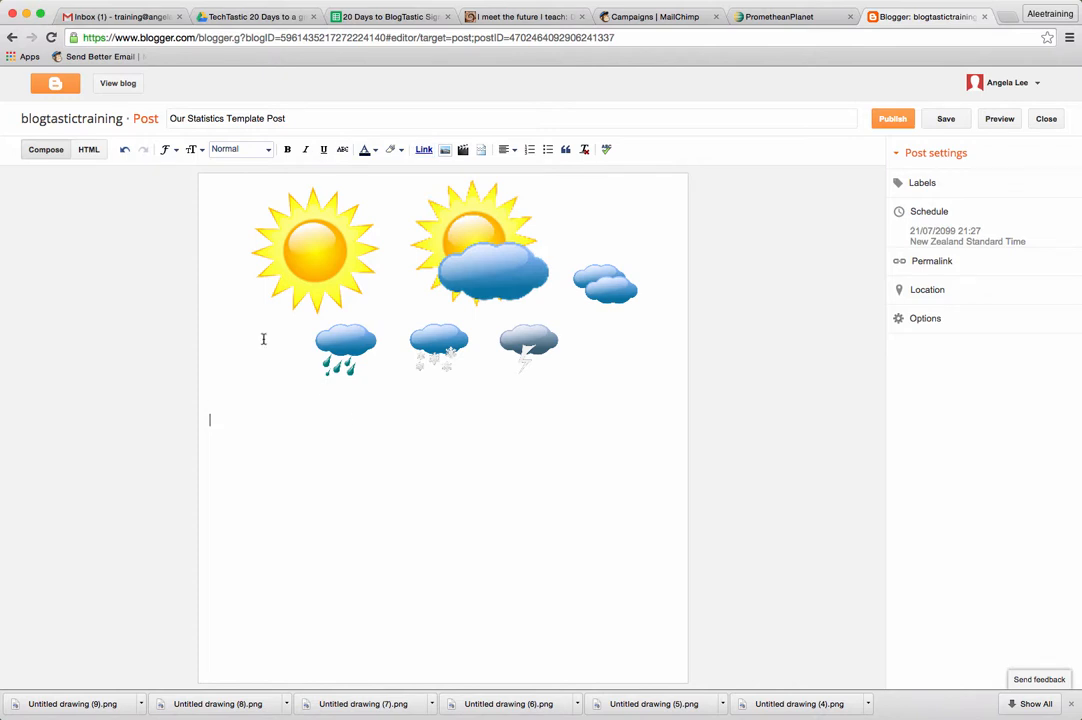
{"action": "left_click", "coordinate": [167, 150]}
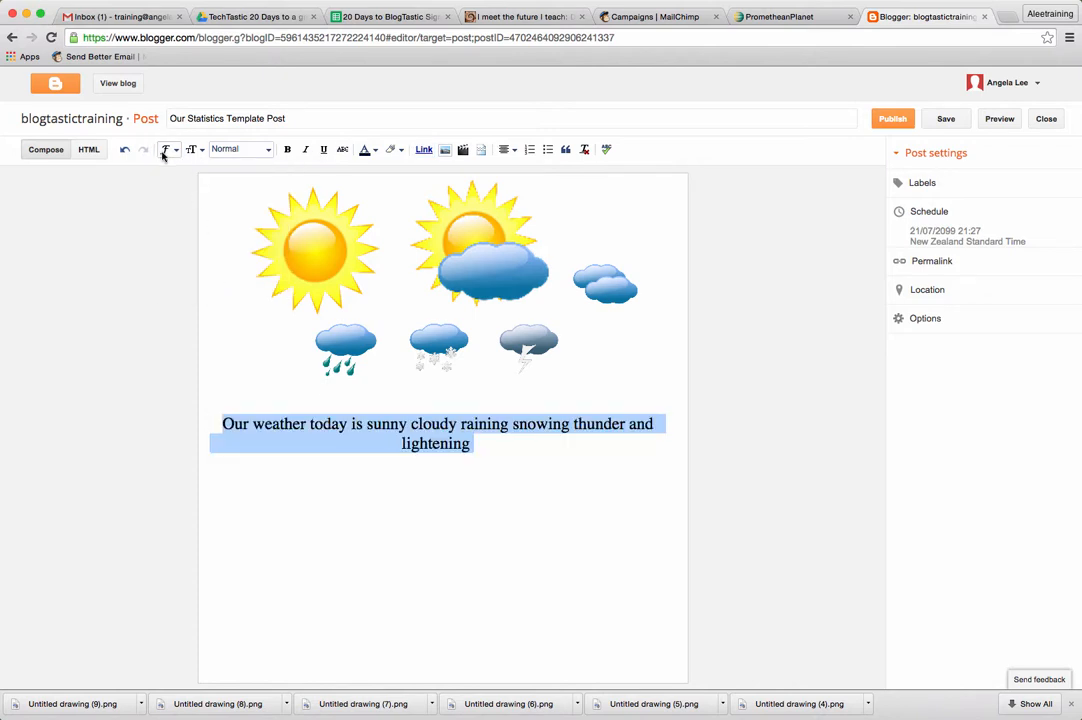
{"action": "left_click", "coordinate": [167, 150]}
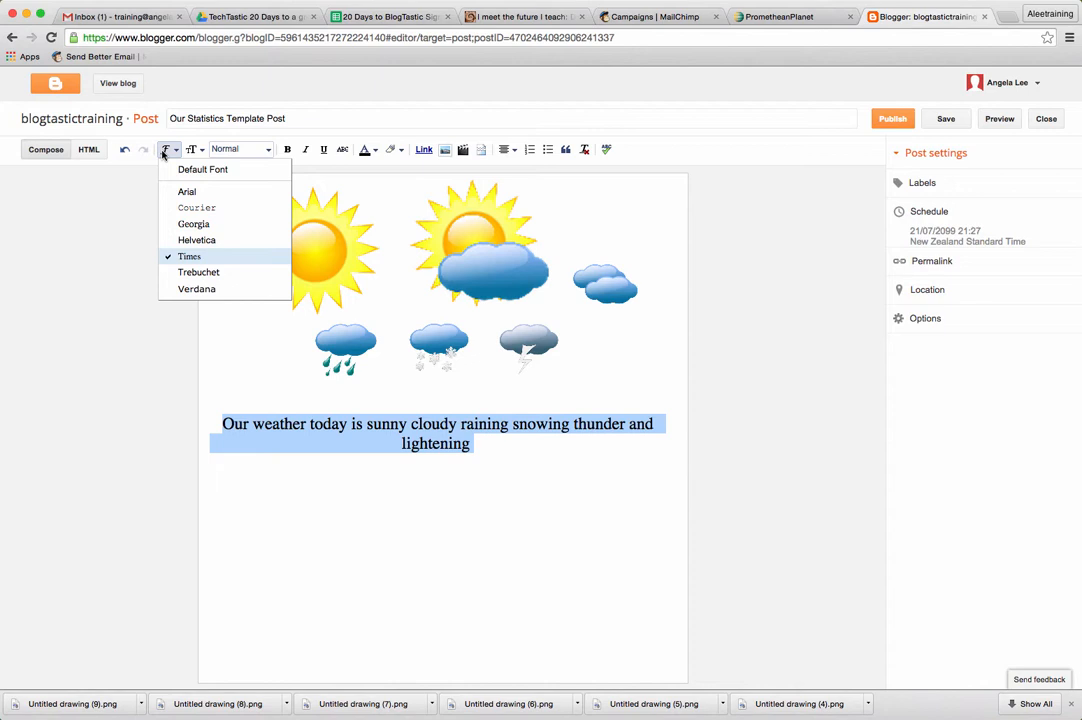
{"action": "left_click", "coordinate": [205, 291]}
{"action": "left_click", "coordinate": [367, 149]}
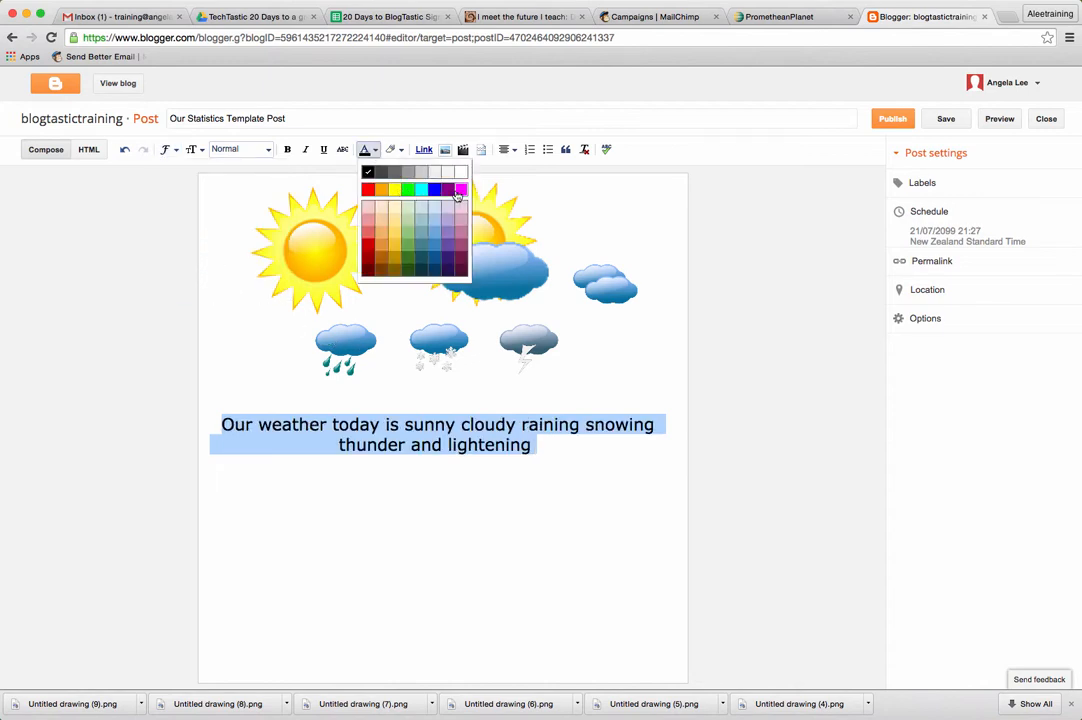
{"action": "left_click", "coordinate": [427, 232]}
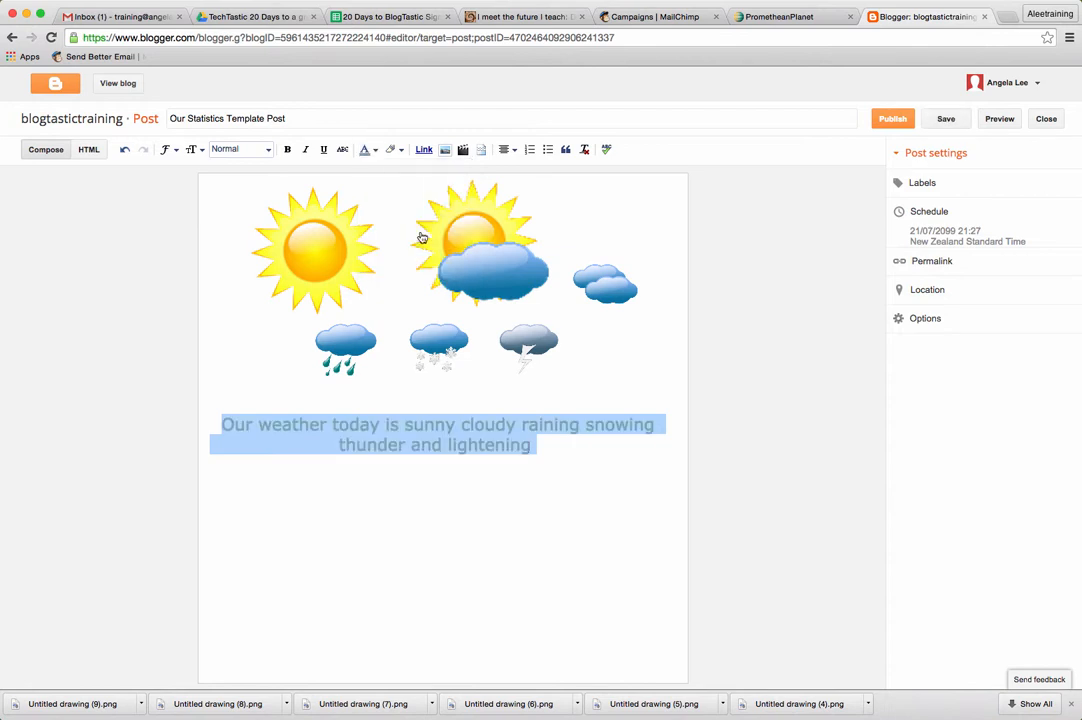
{"action": "left_click", "coordinate": [565, 445]}
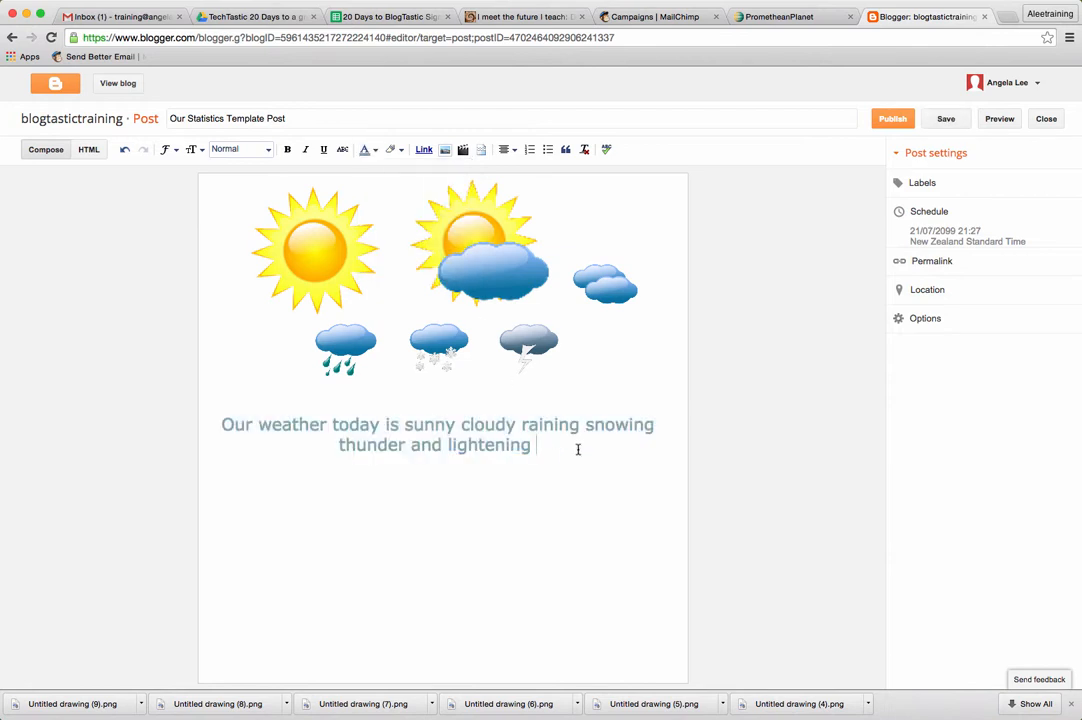
{"action": "key", "text": "Return"}
{"action": "type", "text": "There are "}
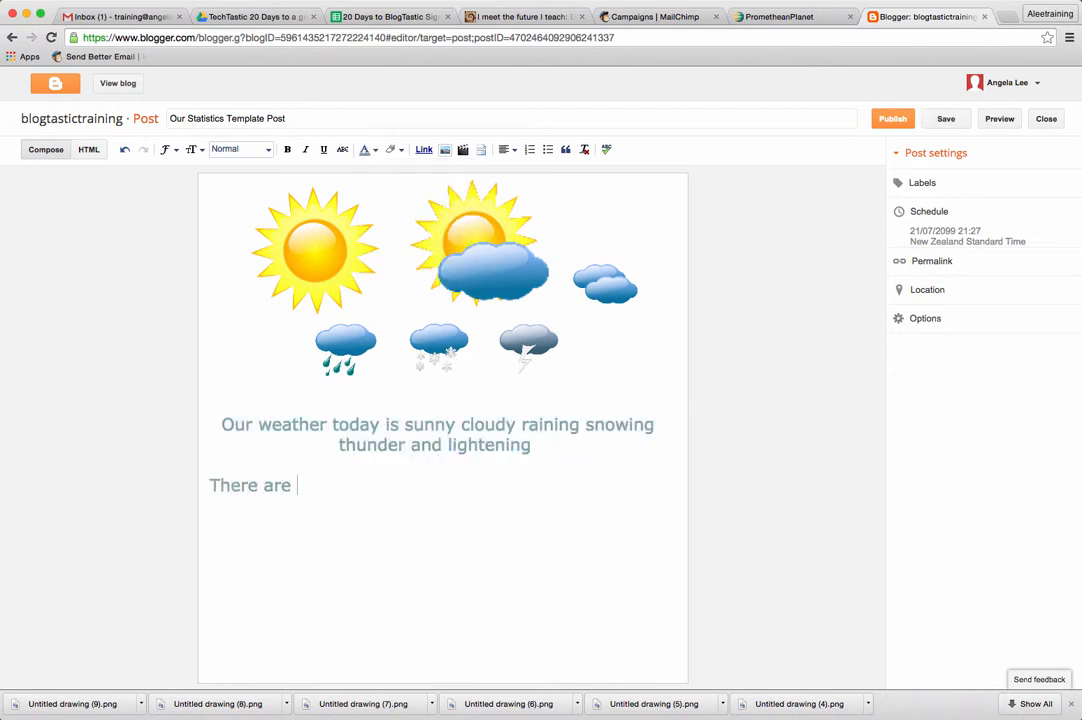
{"action": "type", "text": "1 2 3 4 5 6 7"}
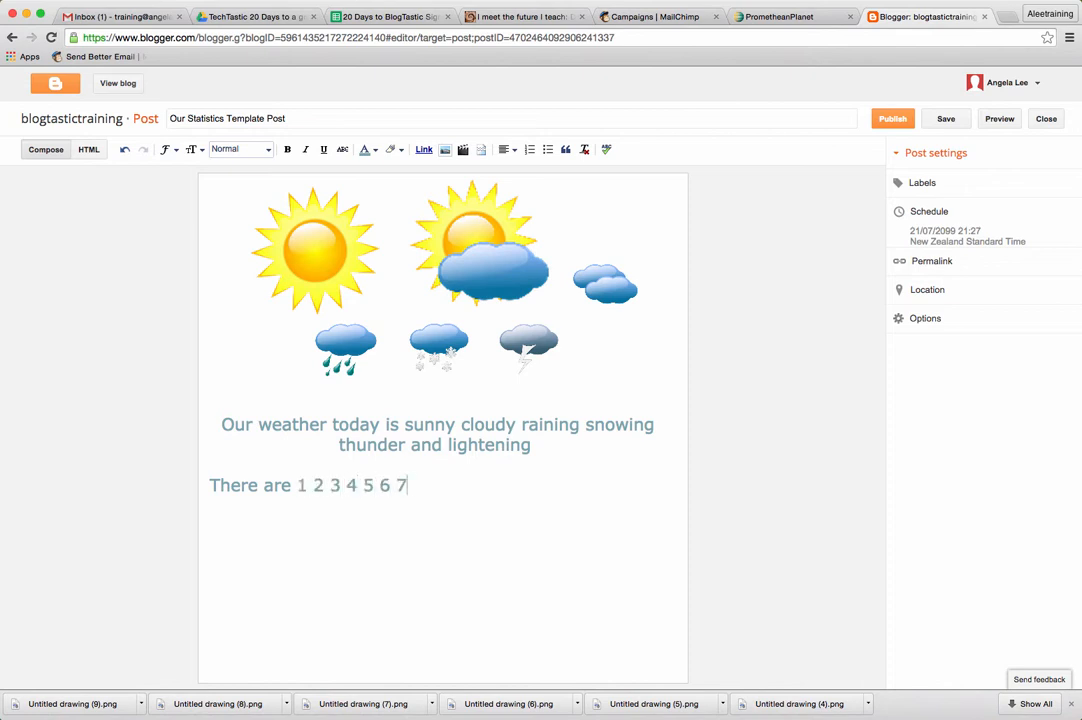
{"action": "type", "text": " 8 9 0 people in our class today."}
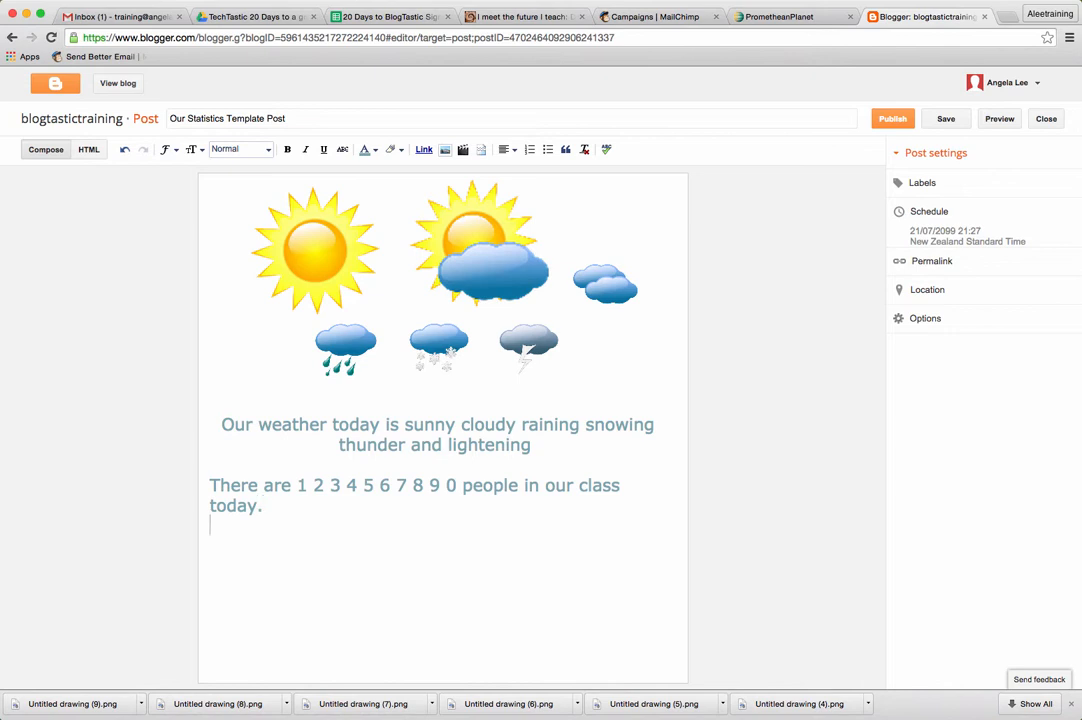
{"action": "key", "text": "Return"}
{"action": "type", "text": "There are 1 2 3 4 5 6 7 "}
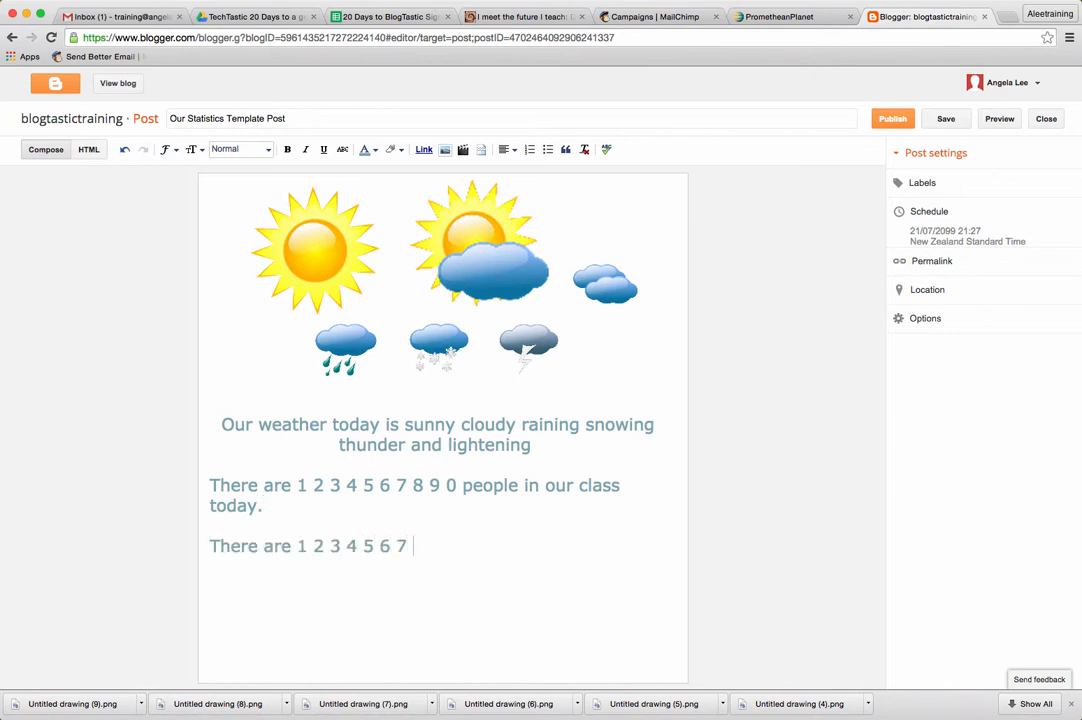
{"action": "type", "text": "8 9 0 people away today"}
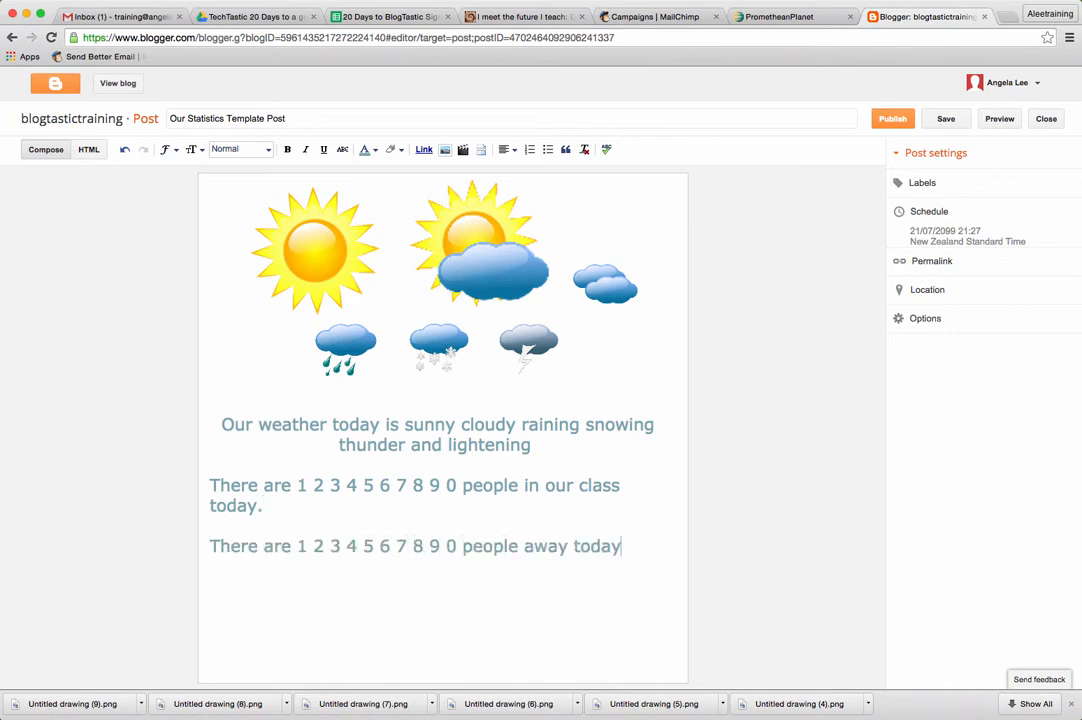
{"action": "type", "text": ". We have "}
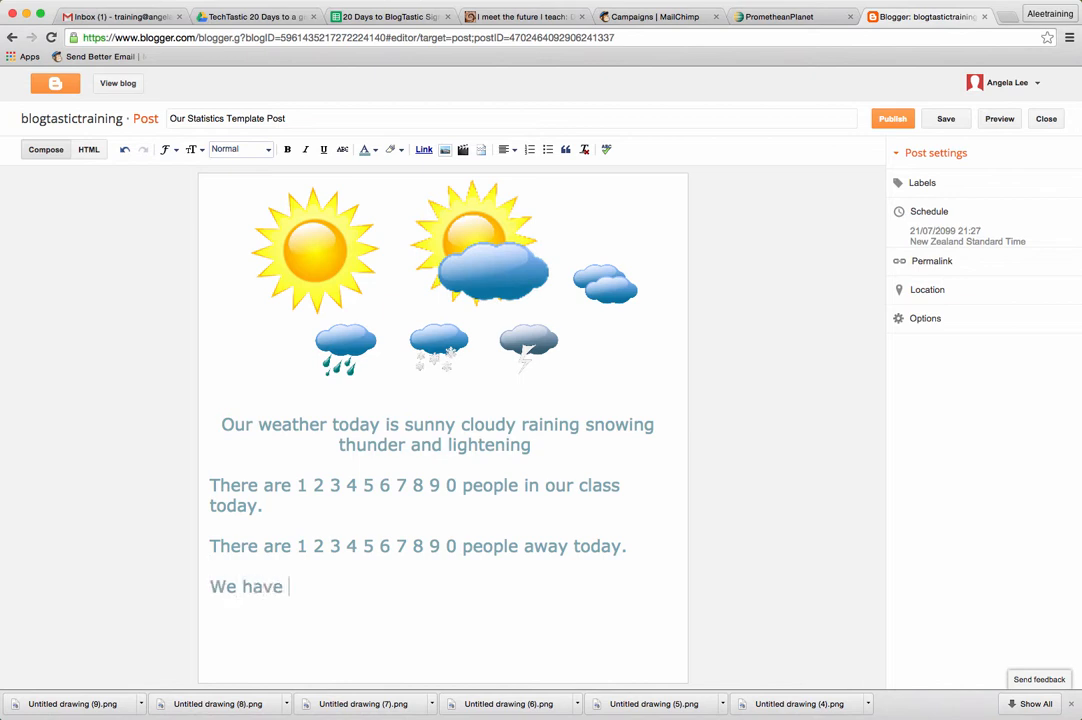
{"action": "type", "text": "1 2 3 4 5 6 7 8 9 0 boys here today."}
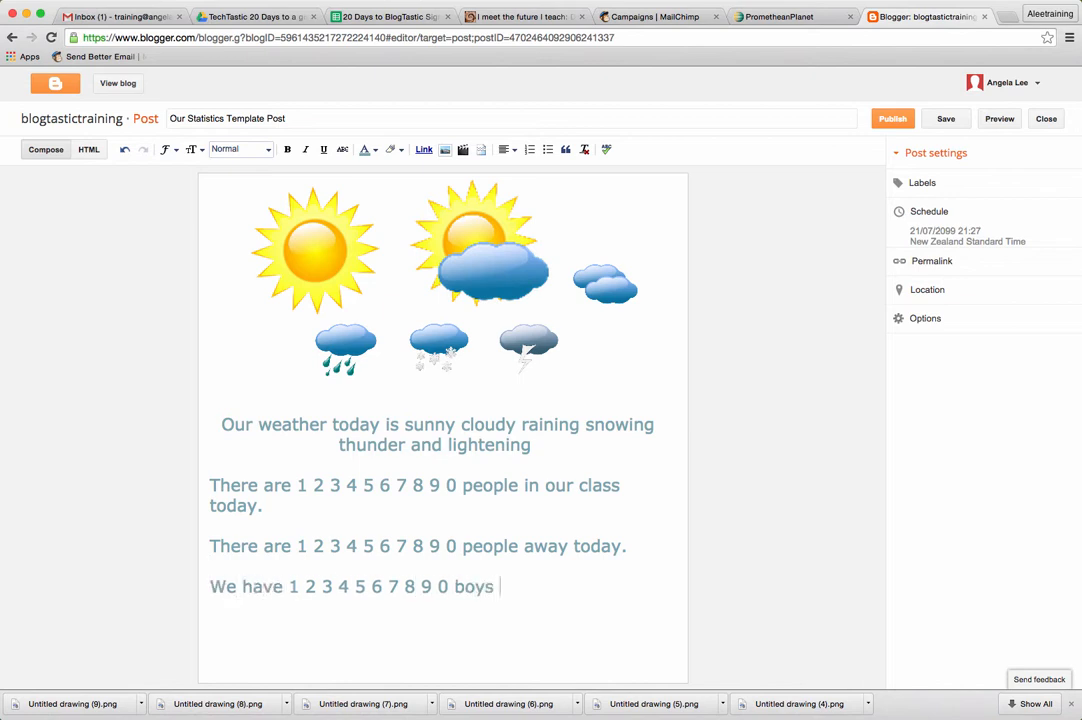
{"action": "key", "text": "Return"}
{"action": "type", "text": "We have 1 2 "}
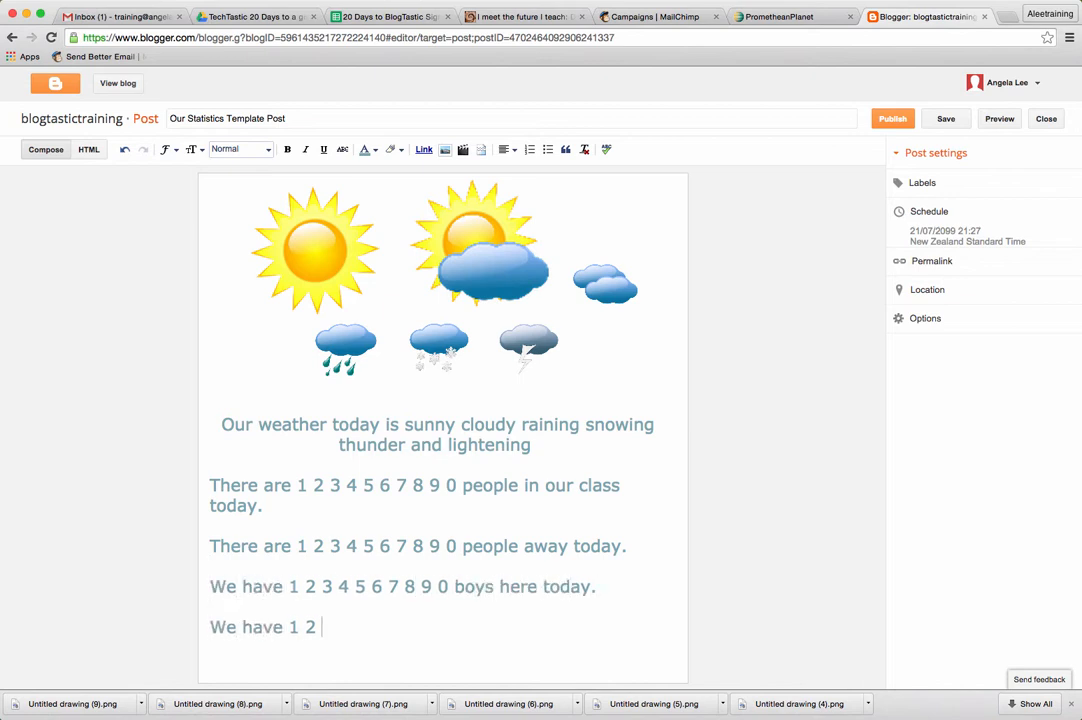
{"action": "type", "text": "3 4 5 6 7 8 9 0 girls here today."}
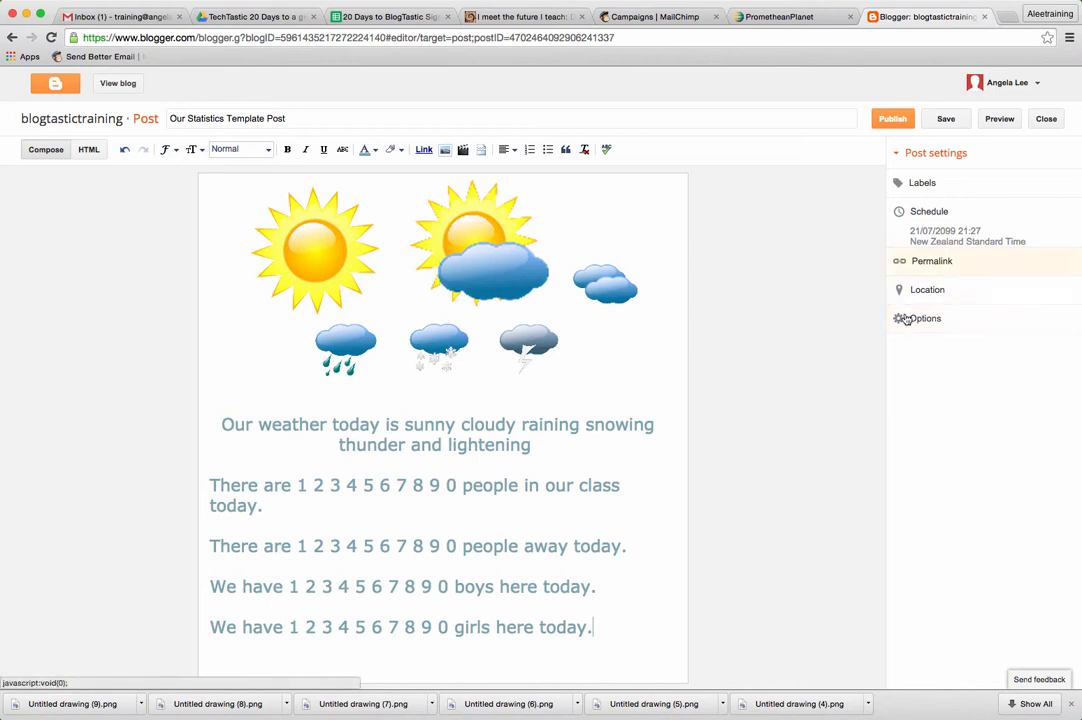
{"action": "left_click", "coordinate": [894, 119]}
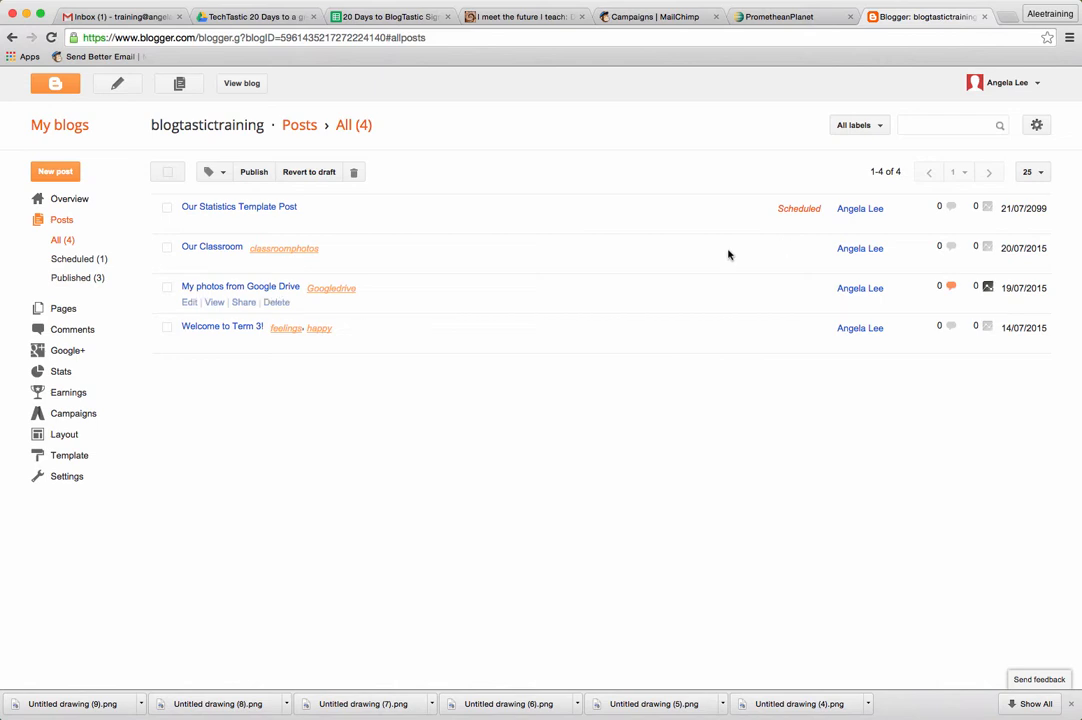
- Create a new post titled "another post" with the filler text "adfsdafdsafsDAF", save it as a draft and return to the post list
{"action": "left_click", "coordinate": [79, 173]}
{"action": "left_click", "coordinate": [319, 119]}
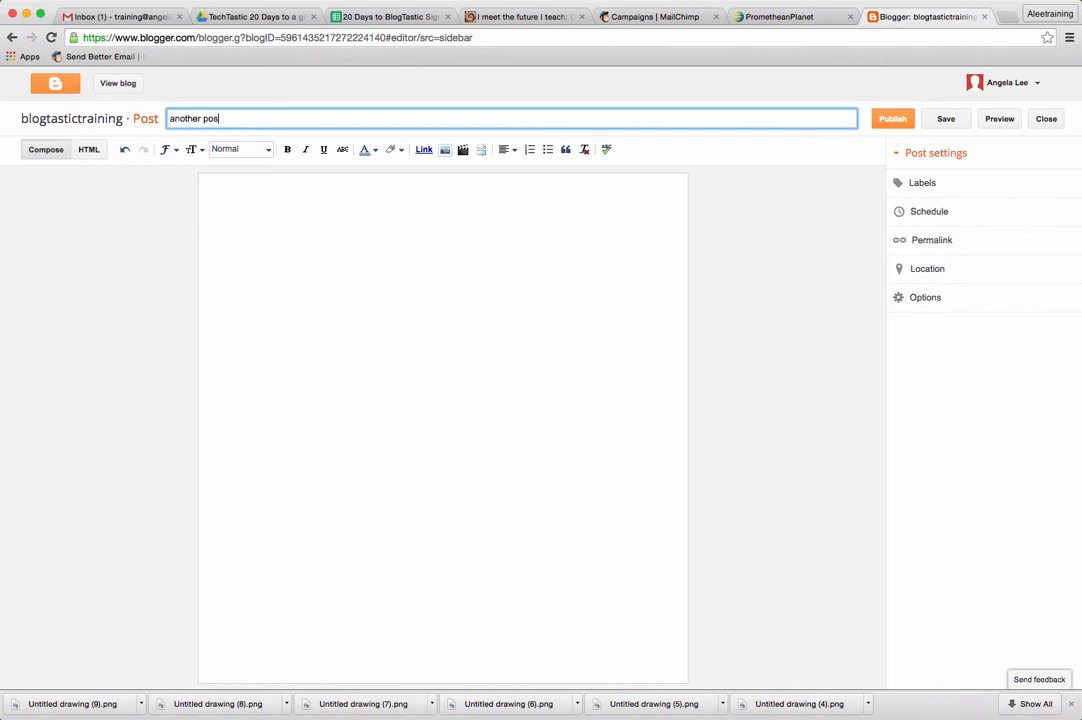
{"action": "left_click", "coordinate": [273, 189]}
{"action": "type", "text": "adfsdaf"}
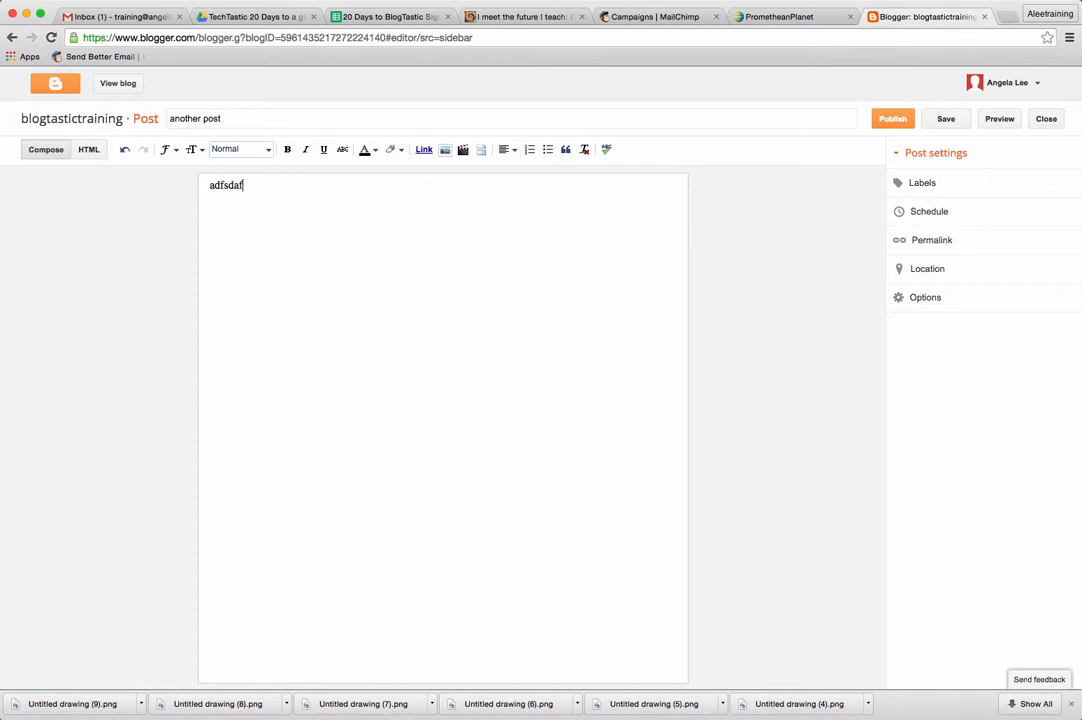
{"action": "type", "text": "dsafsDAF"}
{"action": "left_click", "coordinate": [946, 119]}
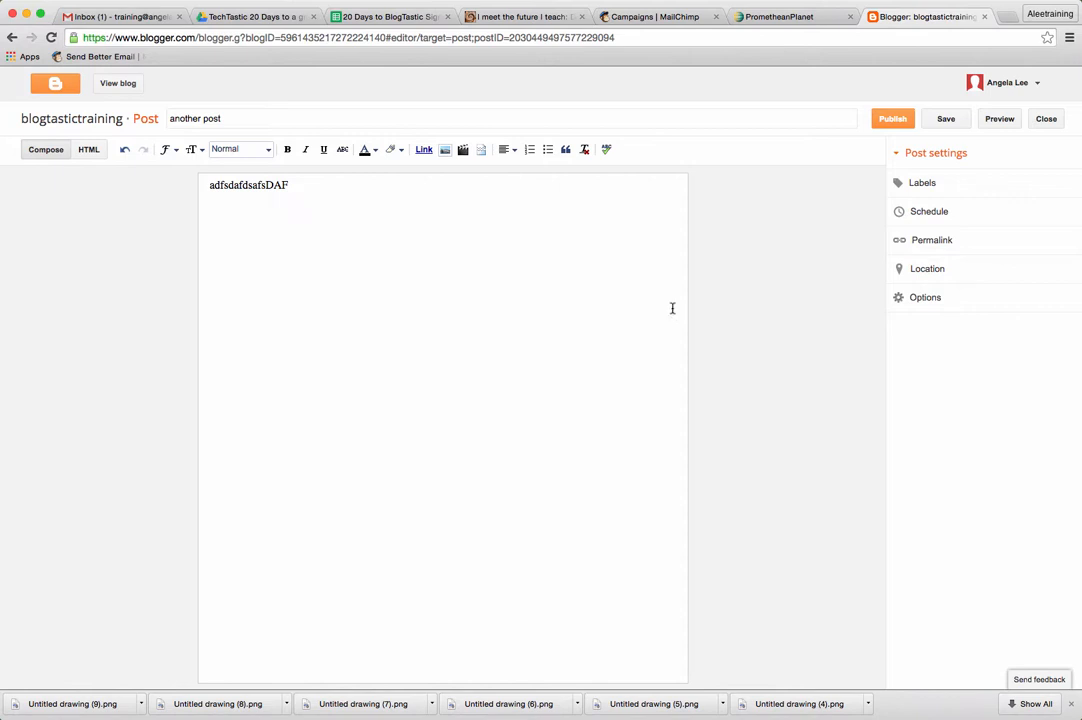
{"action": "left_click", "coordinate": [71, 119]}
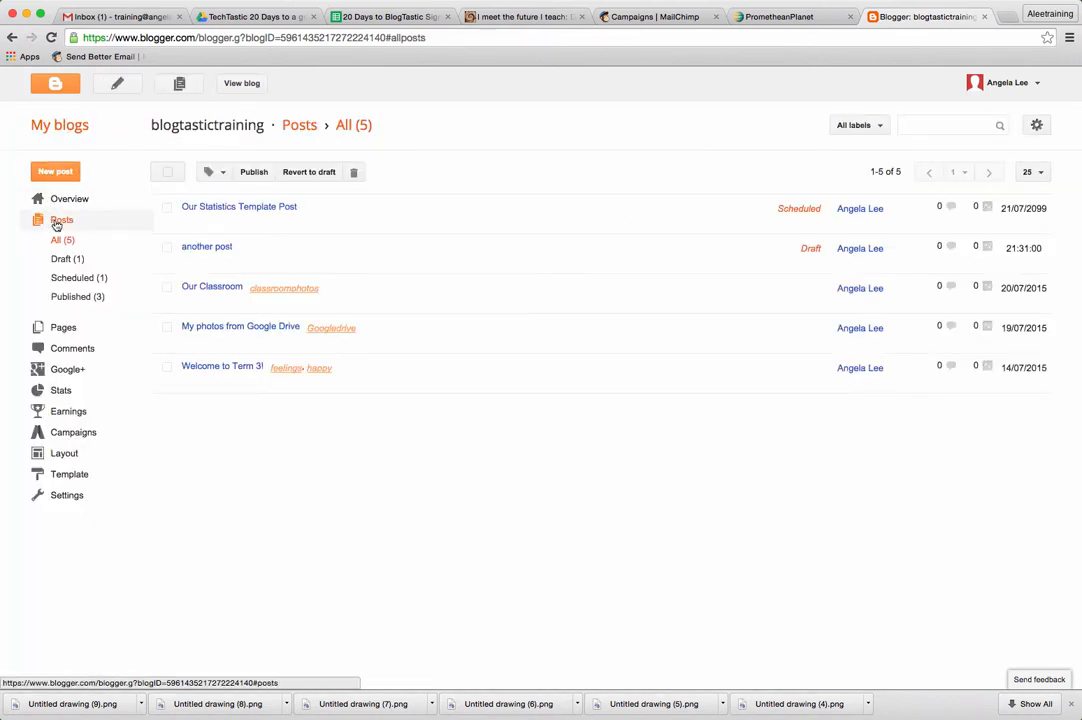
- Open "Our Statistics Template Post" for editing and copy its entire content
{"action": "mouse_move", "coordinate": [238, 236]}
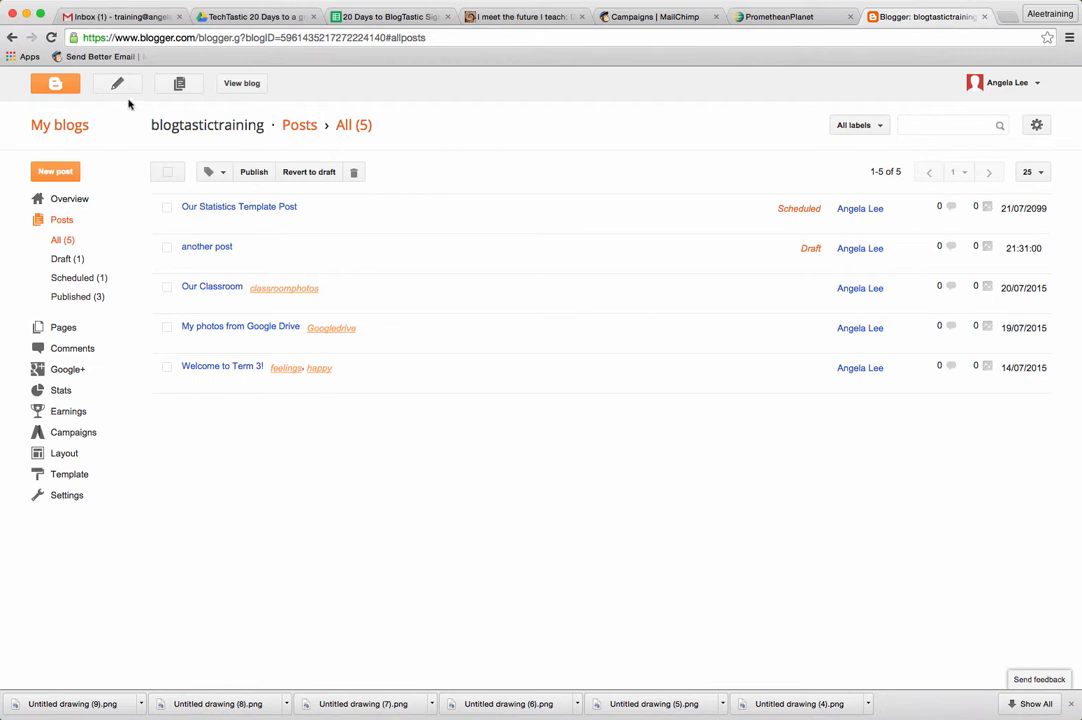
{"action": "mouse_move", "coordinate": [193, 256]}
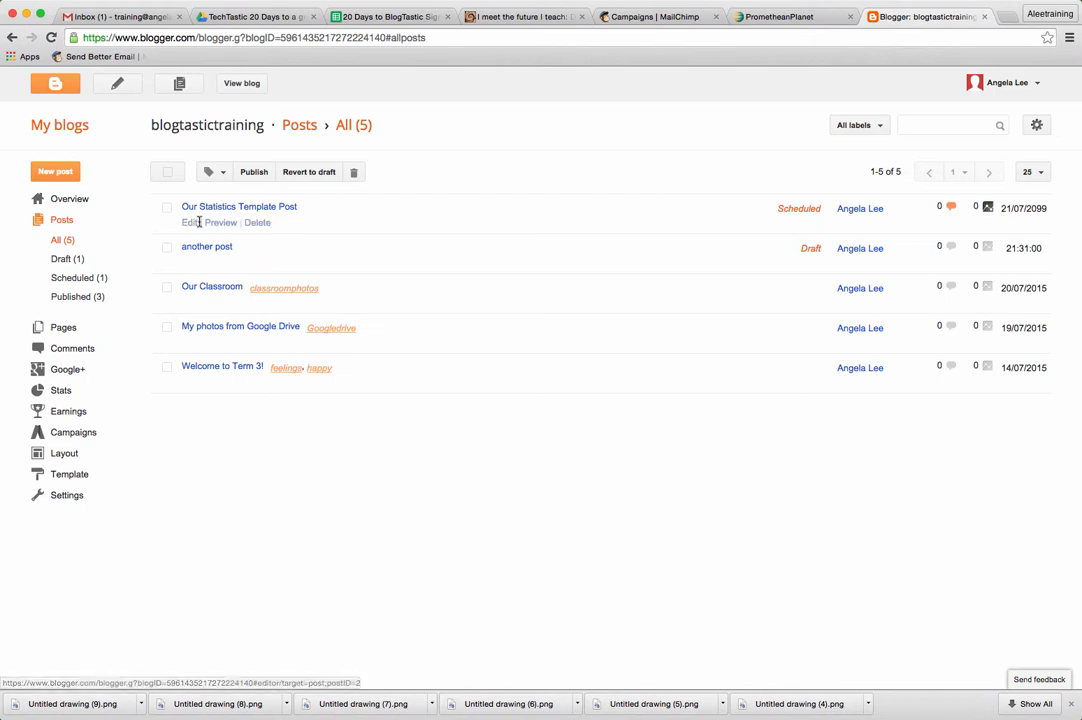
{"action": "left_click", "coordinate": [194, 224]}
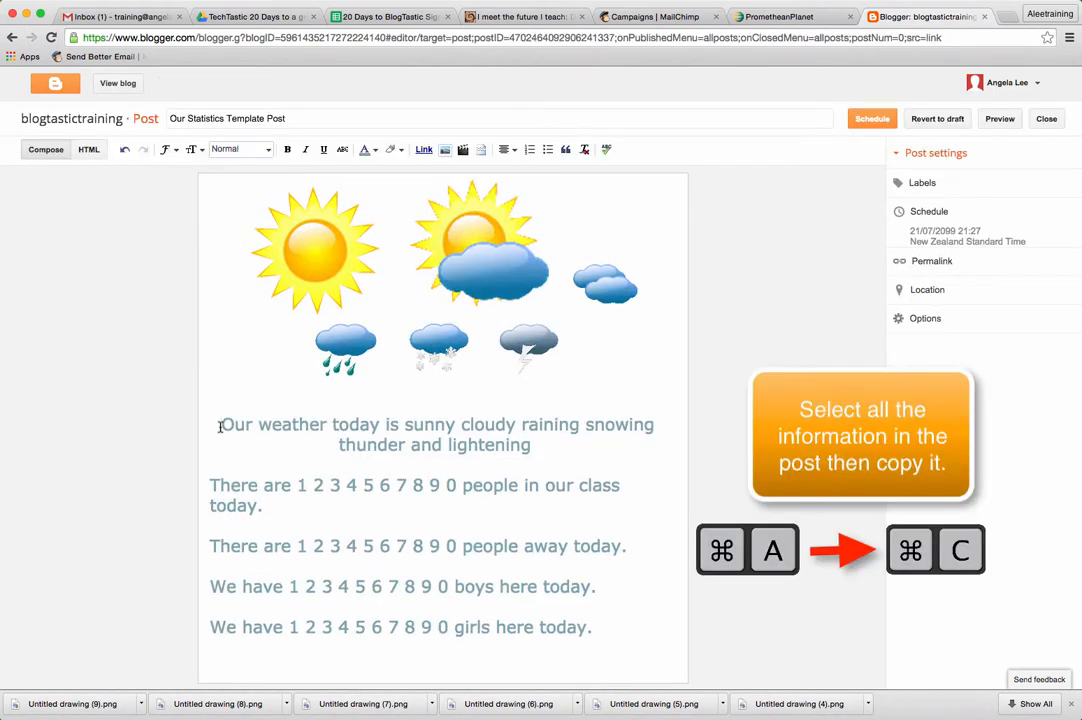
{"action": "key", "text": "super+a"}
{"action": "key", "text": "super+c"}
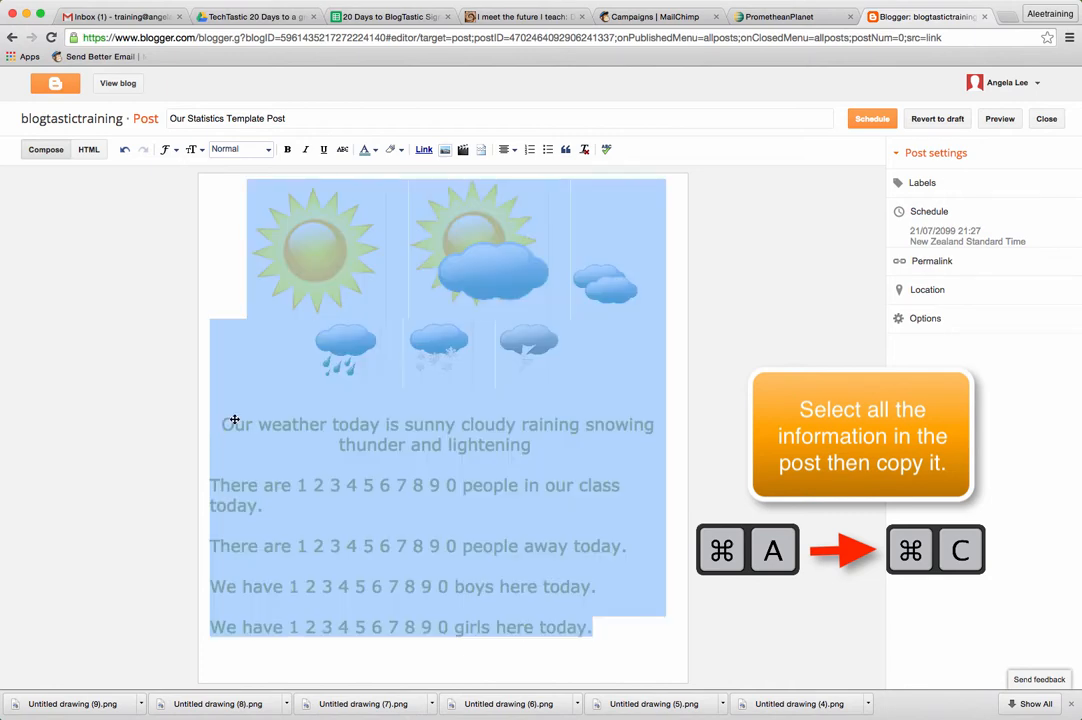
- Open the draft "another post" and replace its filler text with the copied template content
{"action": "left_click", "coordinate": [48, 128]}
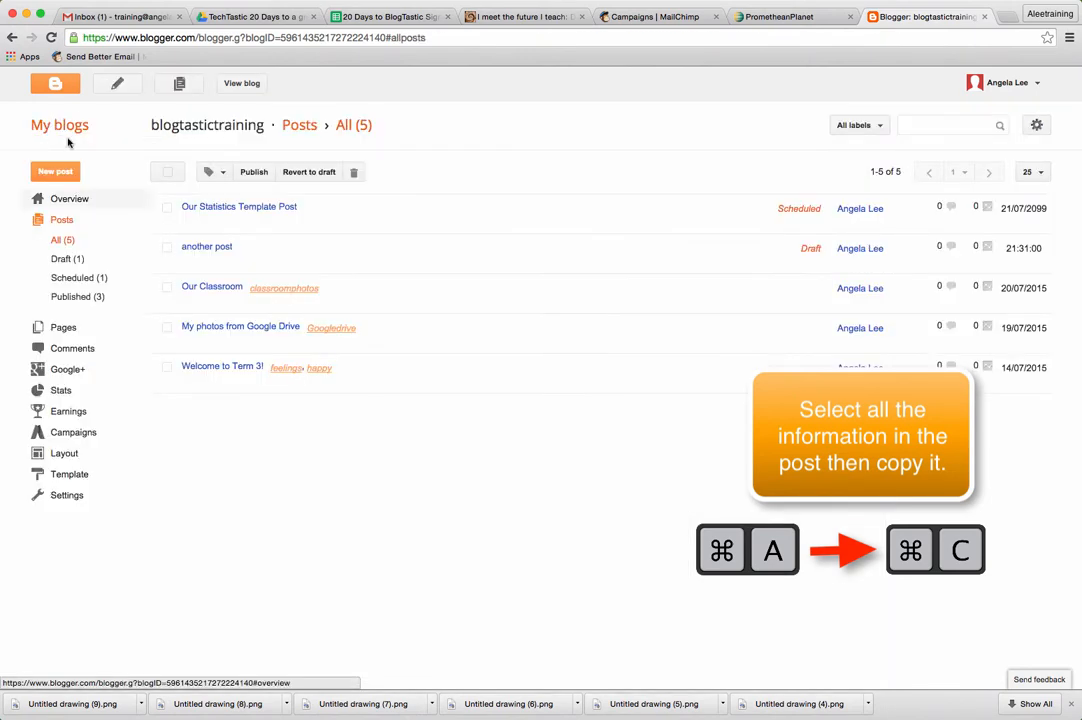
{"action": "left_click", "coordinate": [205, 244]}
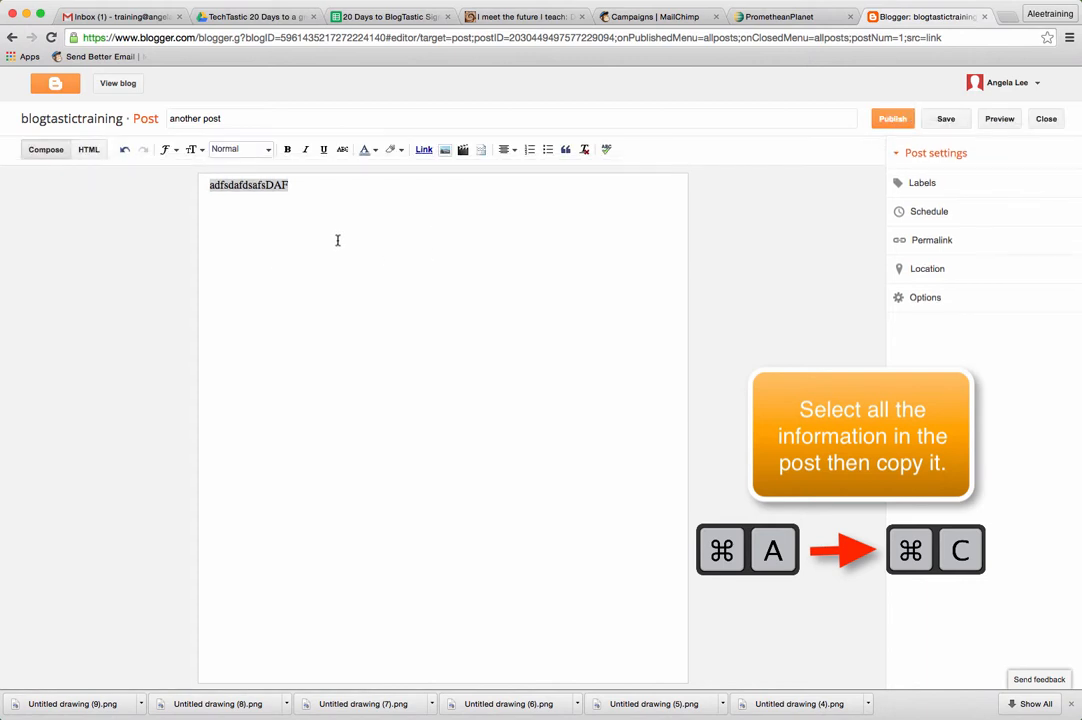
{"action": "left_click", "coordinate": [311, 202]}
{"action": "key", "text": "super+a"}
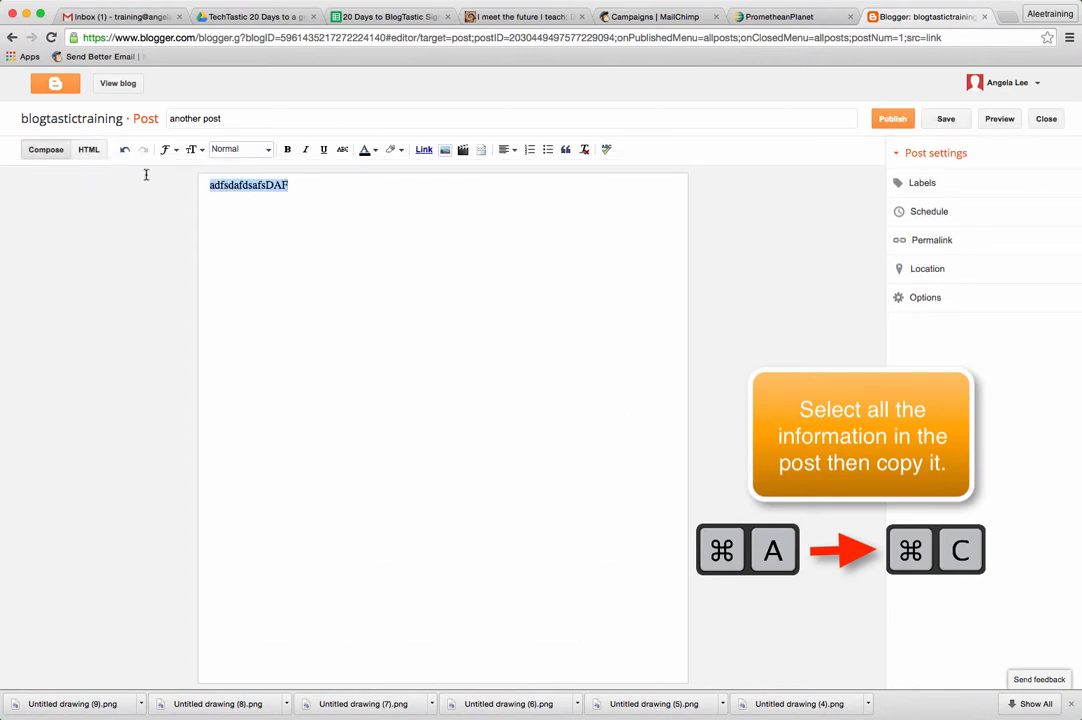
{"action": "key", "text": "super+v"}
- Retitle the post "Wednesday's Statistics" and reword the weather sentence to "Our weather today is sunny and cold."
{"action": "left_click", "coordinate": [172, 114]}
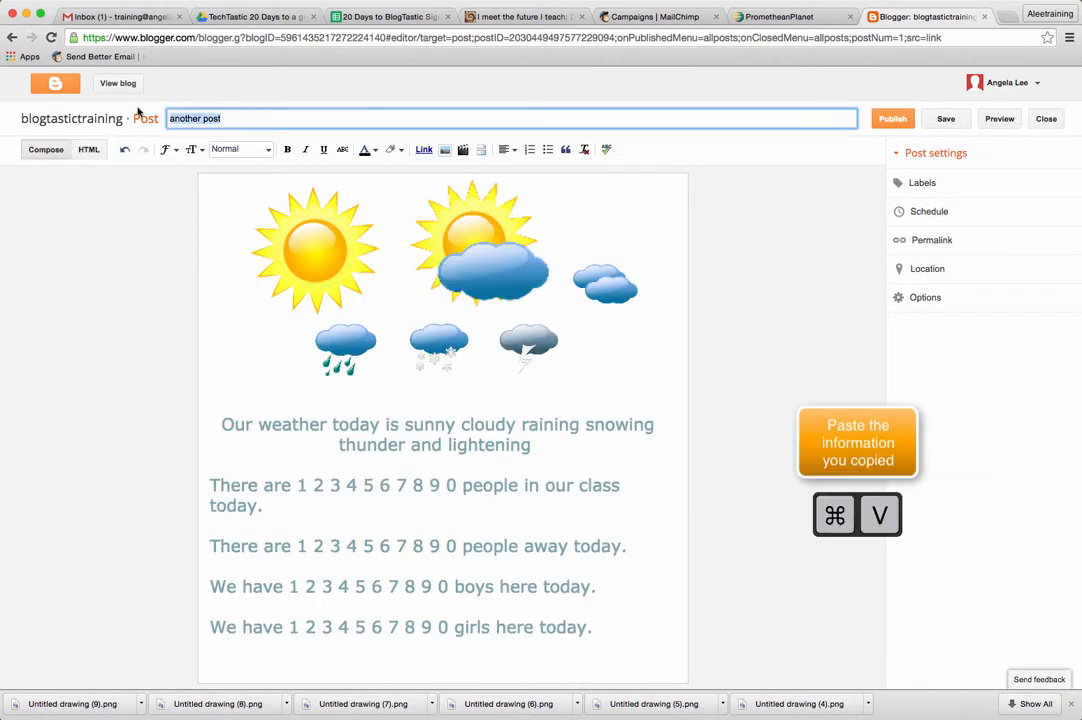
{"action": "type", "text": "MOND"}
{"action": "type", "text": "nesday!"}
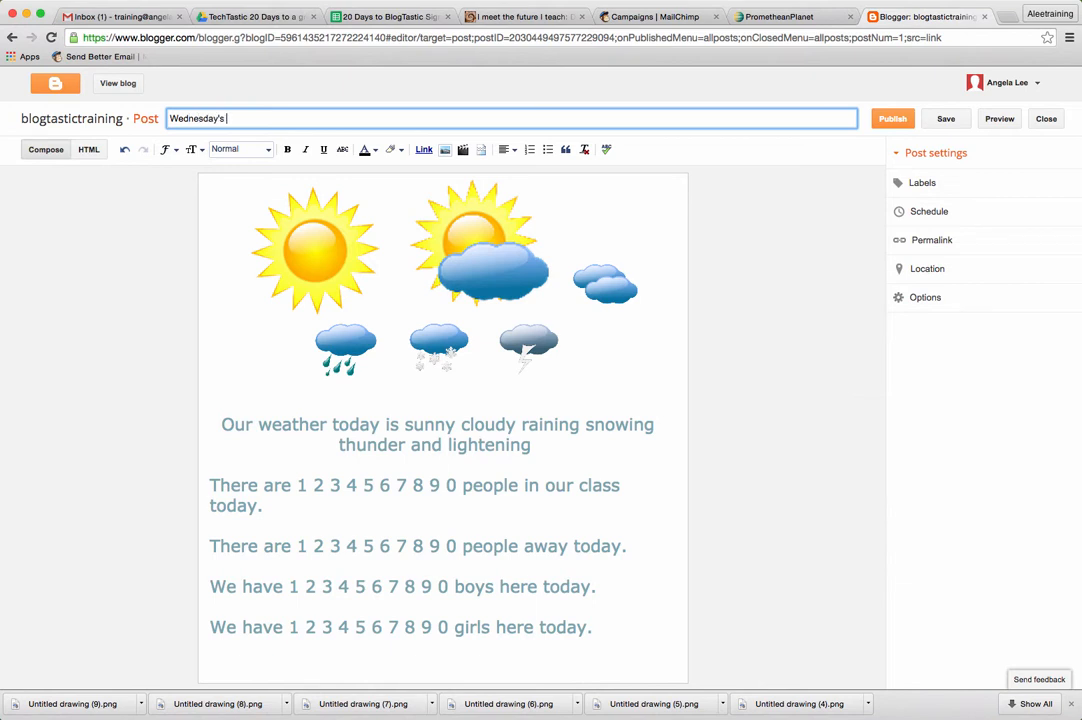
{"action": "type", "text": "s Statistics"}
{"action": "left_click_drag", "start_coordinate": [462, 426], "coordinate": [542, 434]}
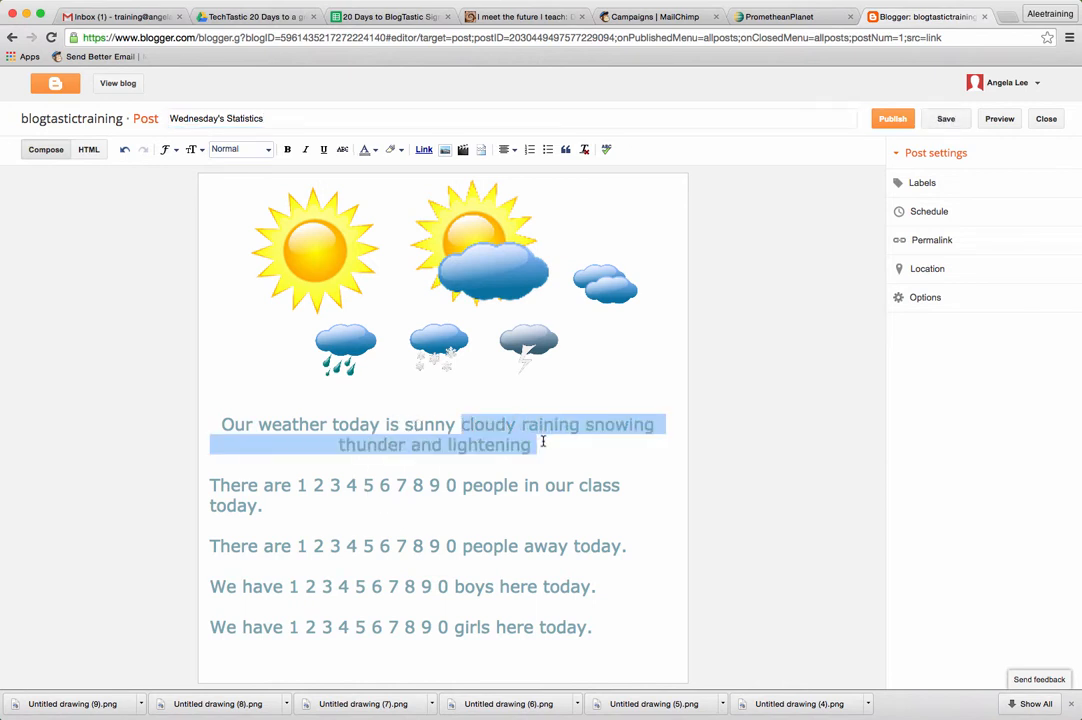
{"action": "type", "text": "and cold."}
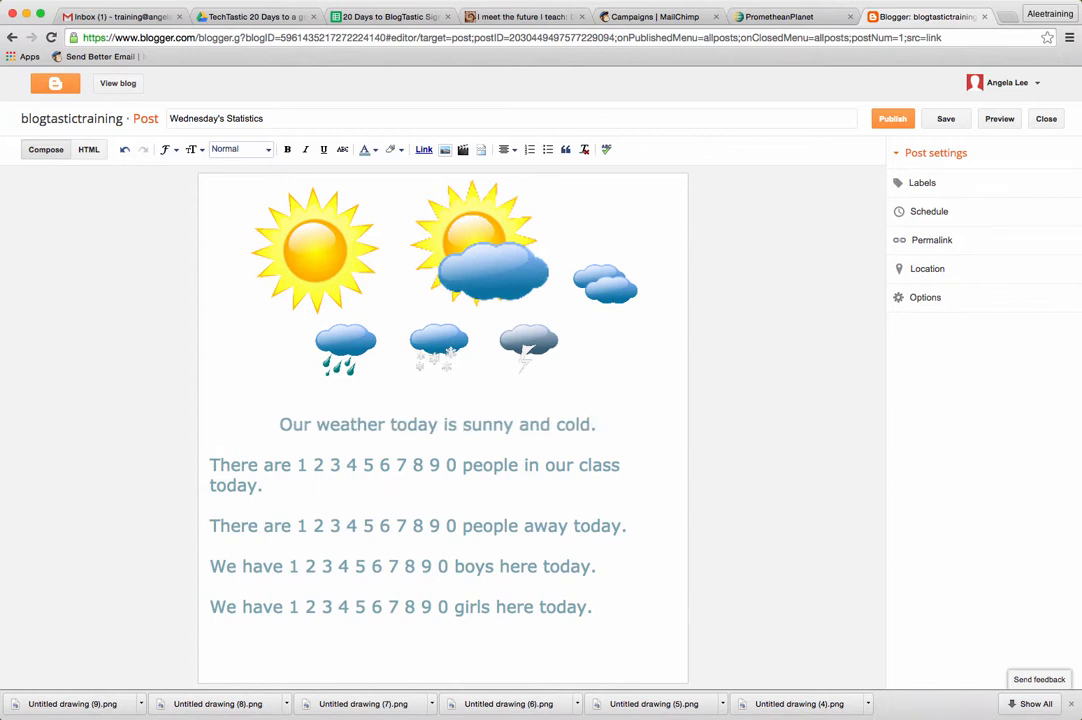
- Replace the number strings in the attendance sentences with 25 people in class, 2 people away, 15 boys and 10 girls
{"action": "left_click_drag", "start_coordinate": [298, 465], "coordinate": [458, 466]}
{"action": "type", "text": "25"}
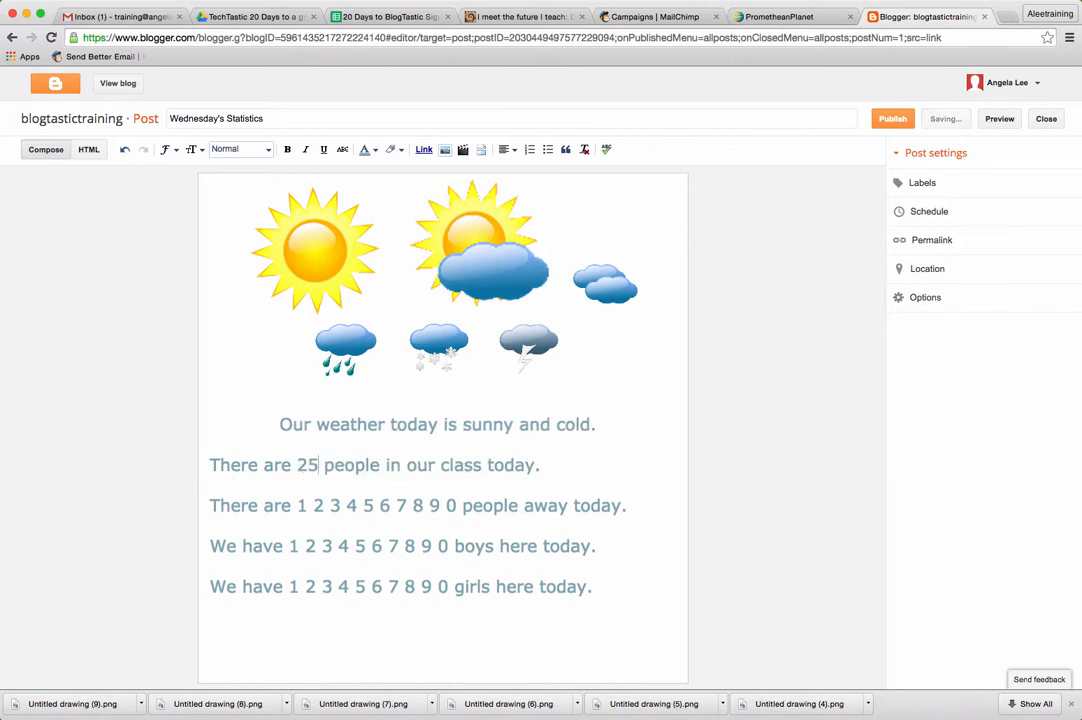
{"action": "left_click_drag", "start_coordinate": [298, 505], "coordinate": [452, 505]}
{"action": "type", "text": "2"}
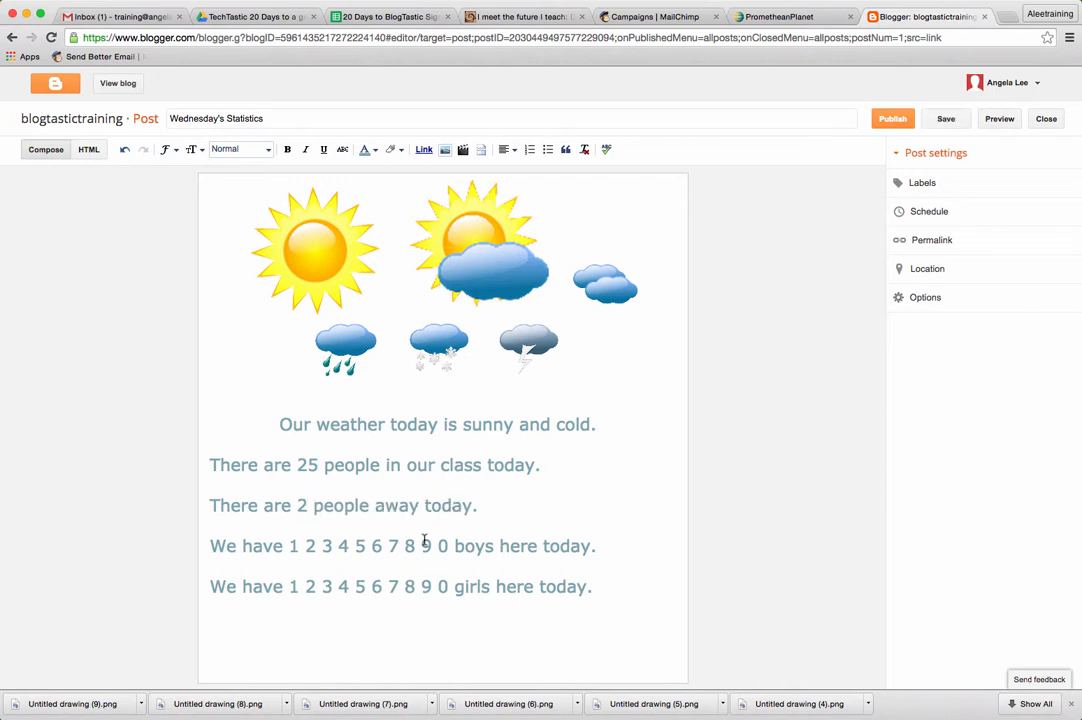
{"action": "left_click_drag", "start_coordinate": [289, 546], "coordinate": [443, 545]}
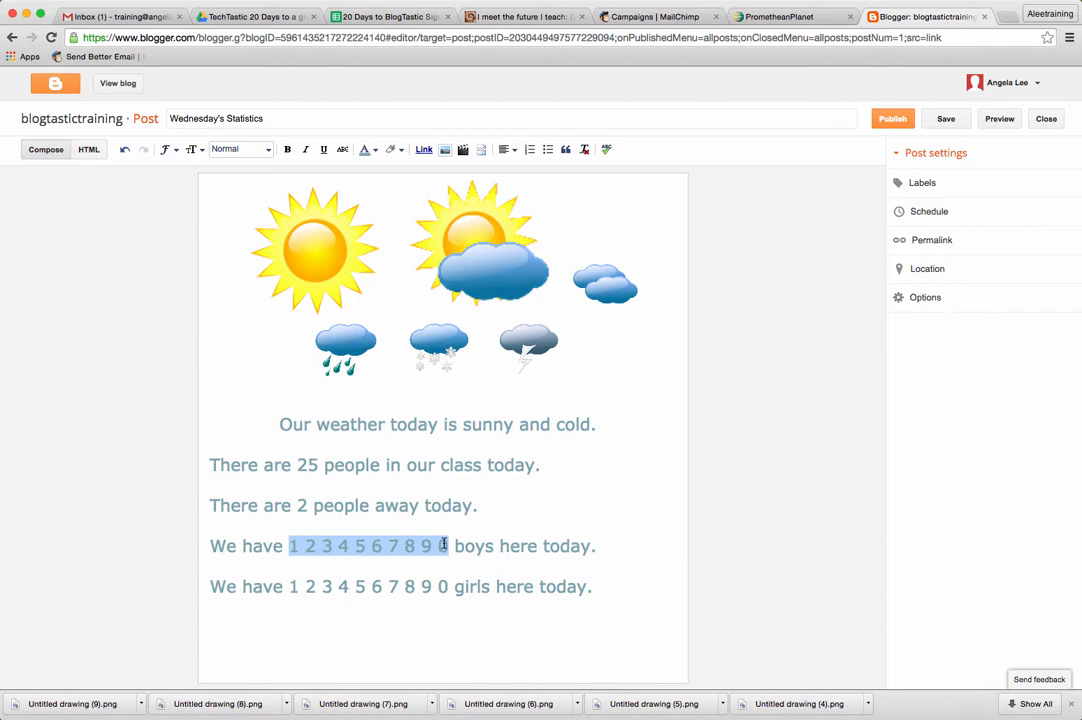
{"action": "type", "text": "15"}
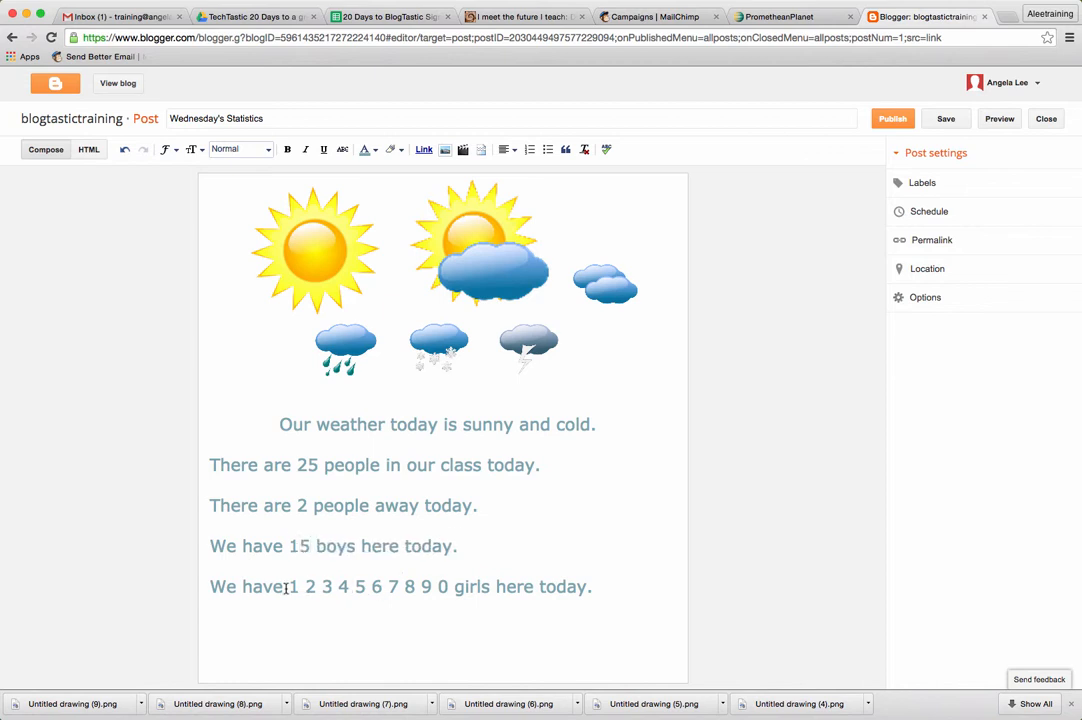
{"action": "left_click_drag", "start_coordinate": [290, 587], "coordinate": [443, 587]}
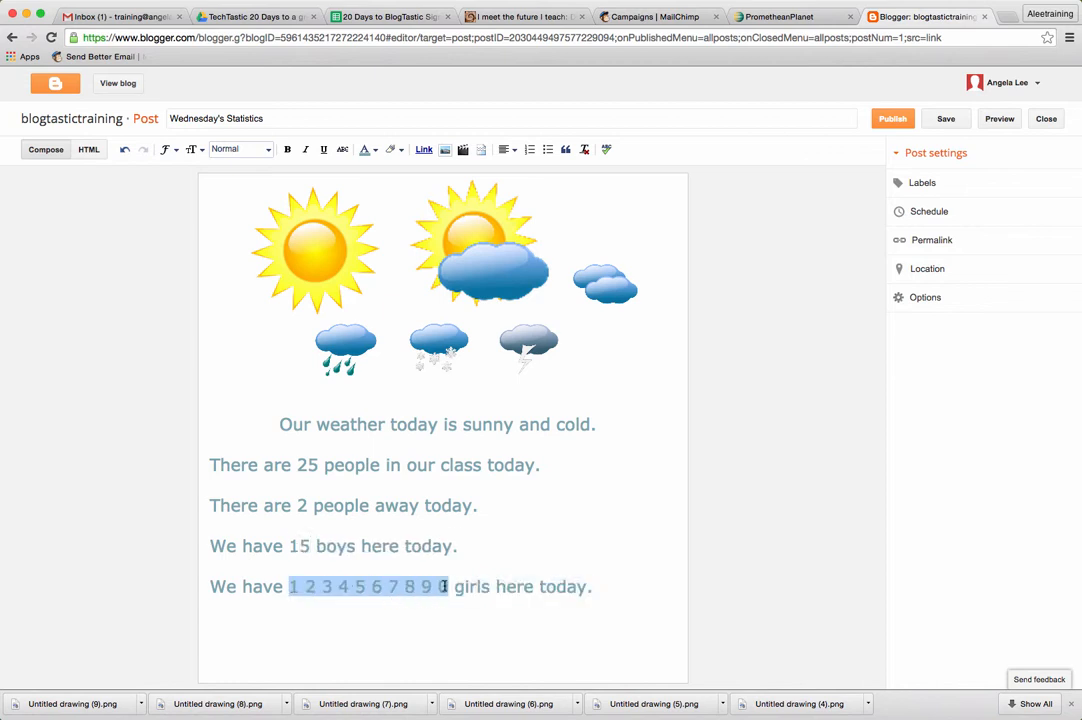
{"action": "type", "text": "10"}
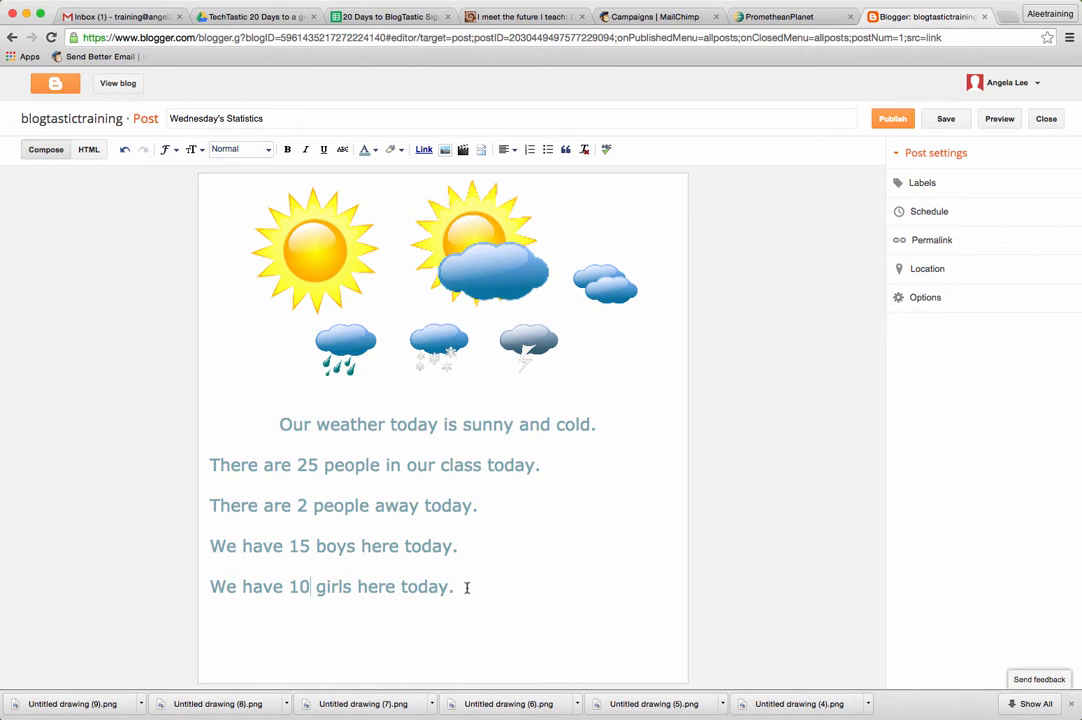
- Give the post the labels "statistics, Wednesday" and save it
{"action": "left_click", "coordinate": [931, 186]}
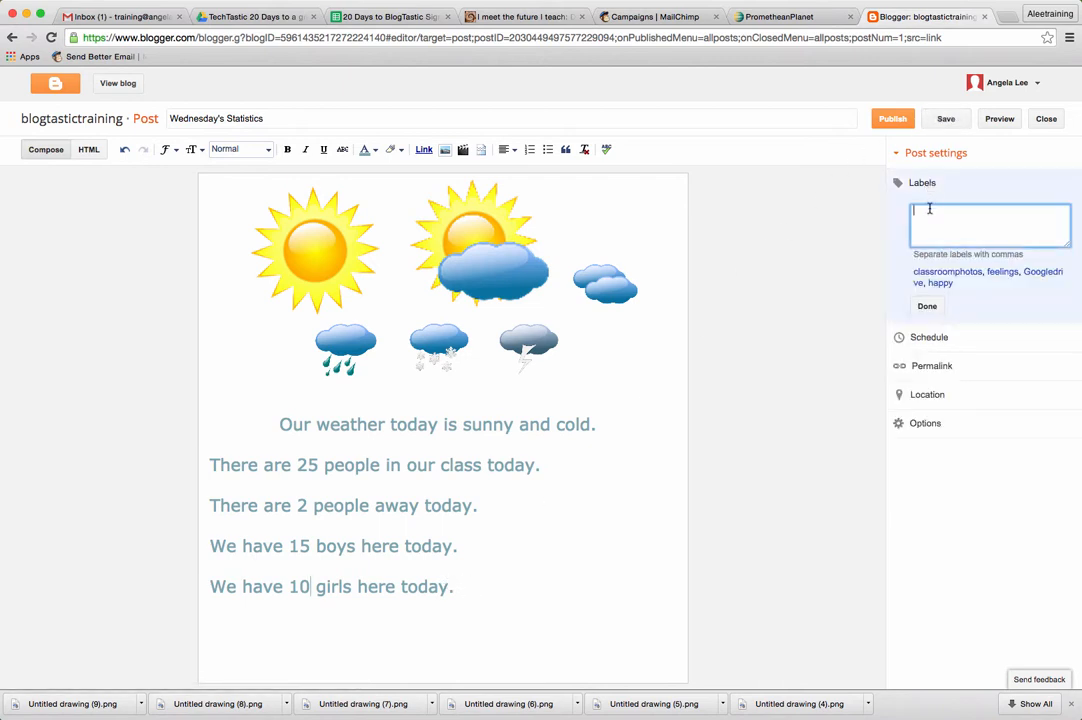
{"action": "type", "text": "st"}
{"action": "type", "text": "atistics, Wednesday"}
{"action": "left_click", "coordinate": [927, 306]}
{"action": "left_click", "coordinate": [893, 118]}
{"action": "left_click", "coordinate": [945, 120]}
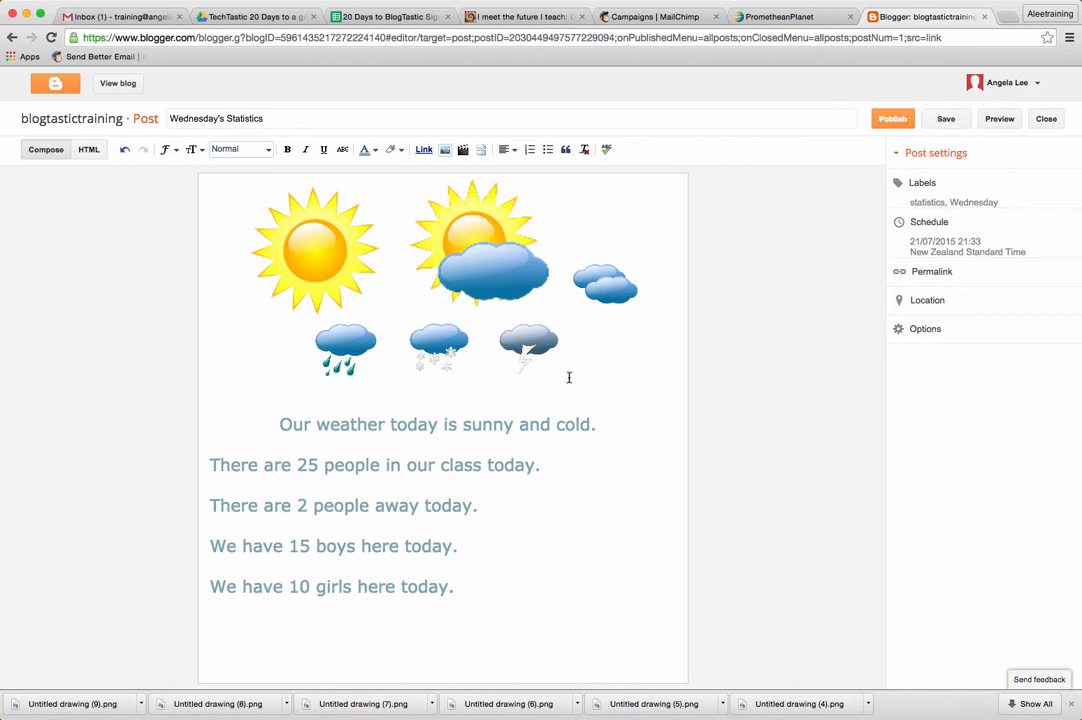
- Remove the rain, thunder, cloudy and sun-and-cloud images, keeping only the sun and snow images
{"action": "left_click", "coordinate": [356, 347]}
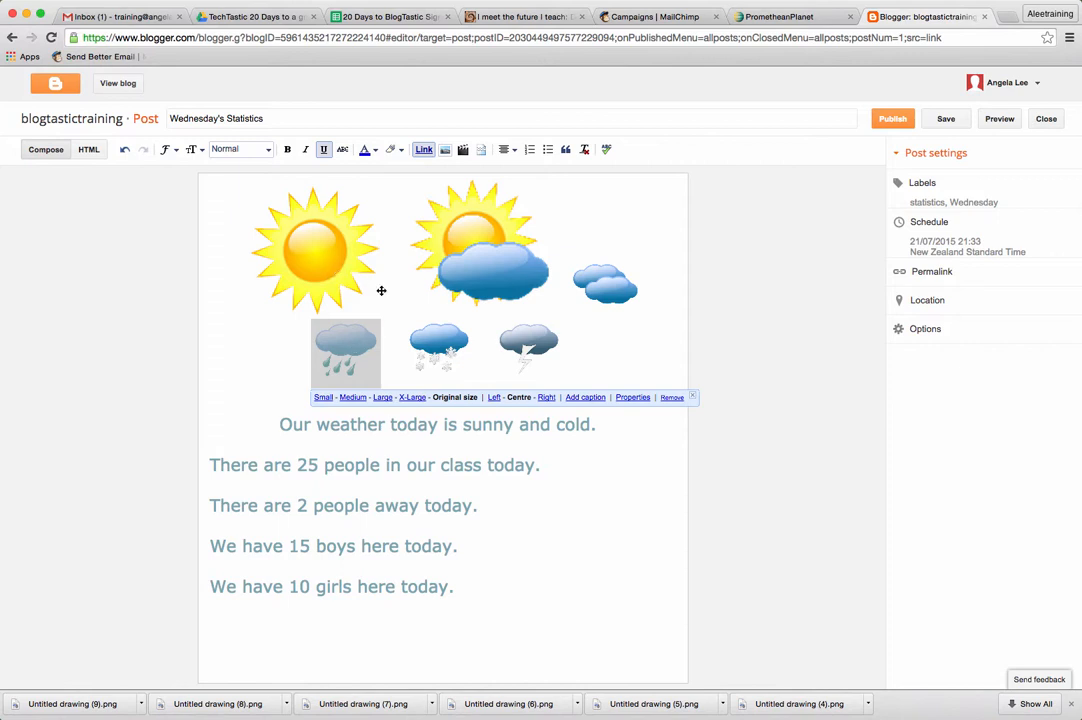
{"action": "left_click", "coordinate": [672, 397]}
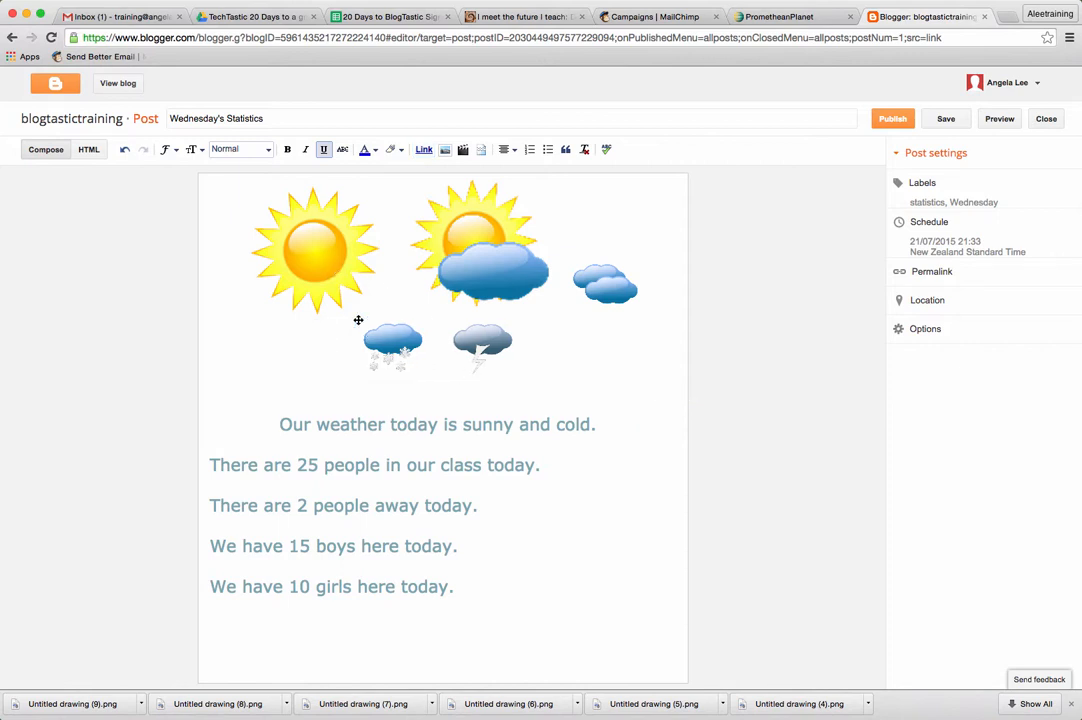
{"action": "left_click", "coordinate": [499, 338]}
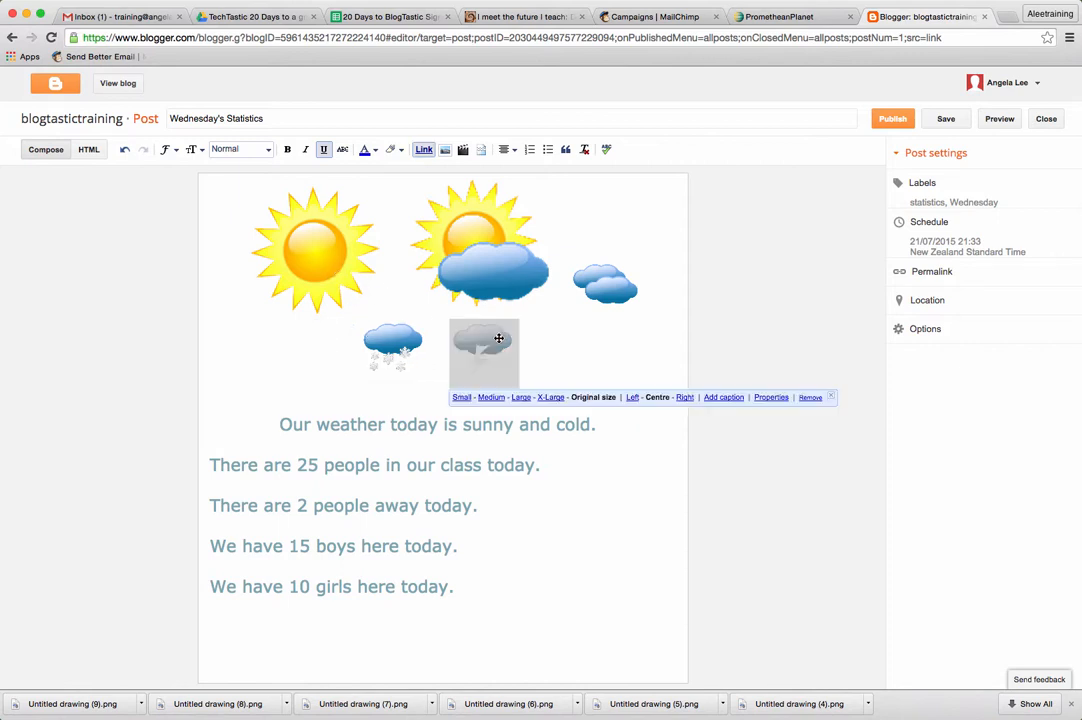
{"action": "left_click", "coordinate": [810, 397]}
{"action": "left_click", "coordinate": [605, 287]}
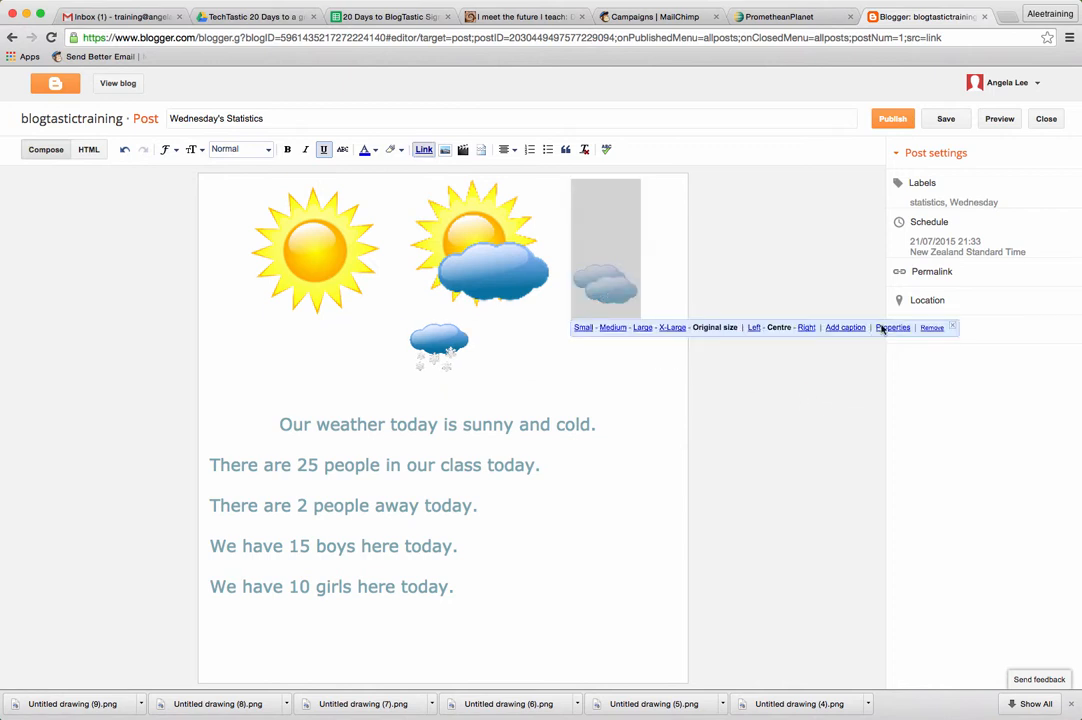
{"action": "left_click", "coordinate": [931, 334]}
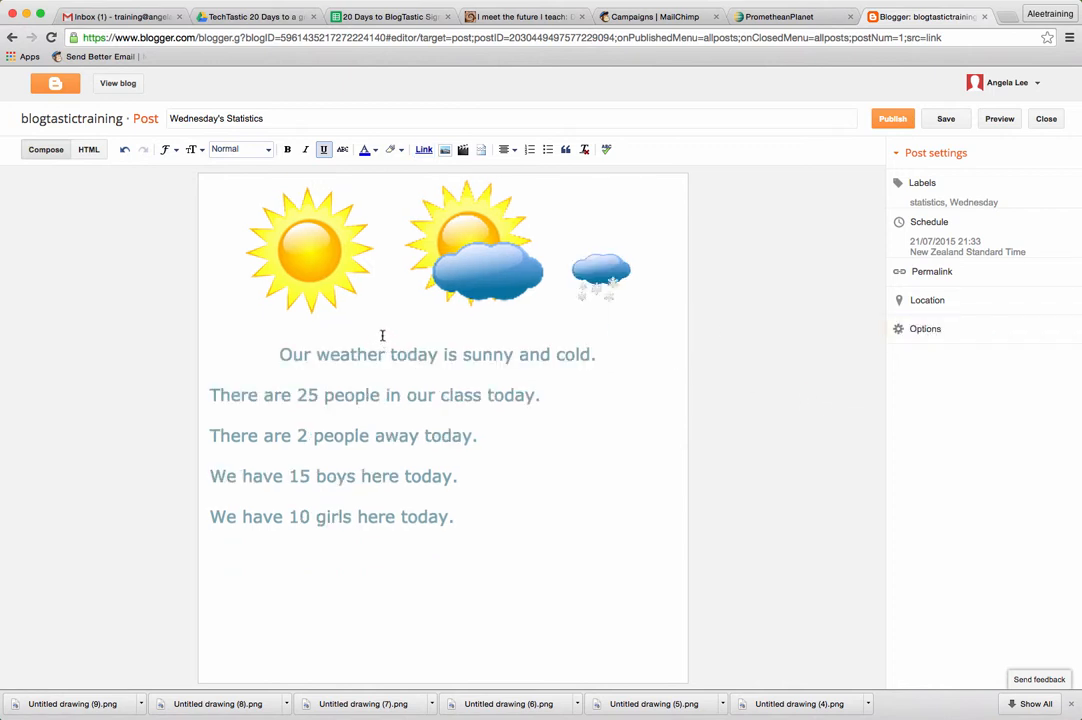
{"action": "left_click", "coordinate": [478, 280]}
{"action": "left_click", "coordinate": [758, 329]}
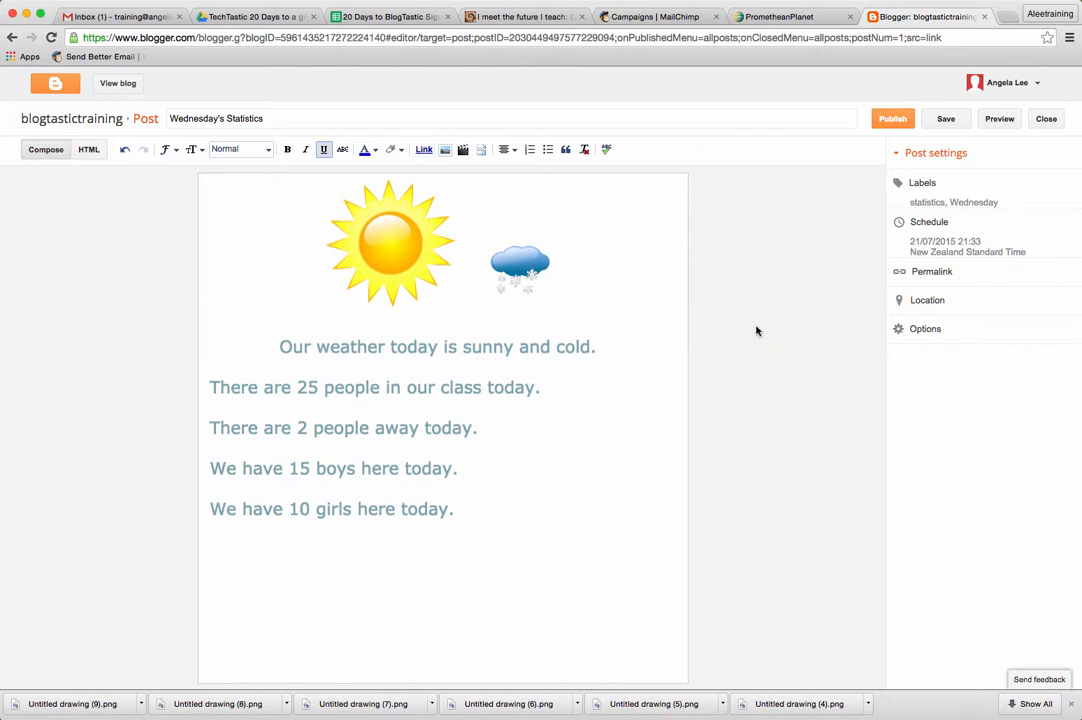
- Resize the snow image to Medium
{"action": "left_click", "coordinate": [528, 265]}
{"action": "left_click", "coordinate": [533, 320]}
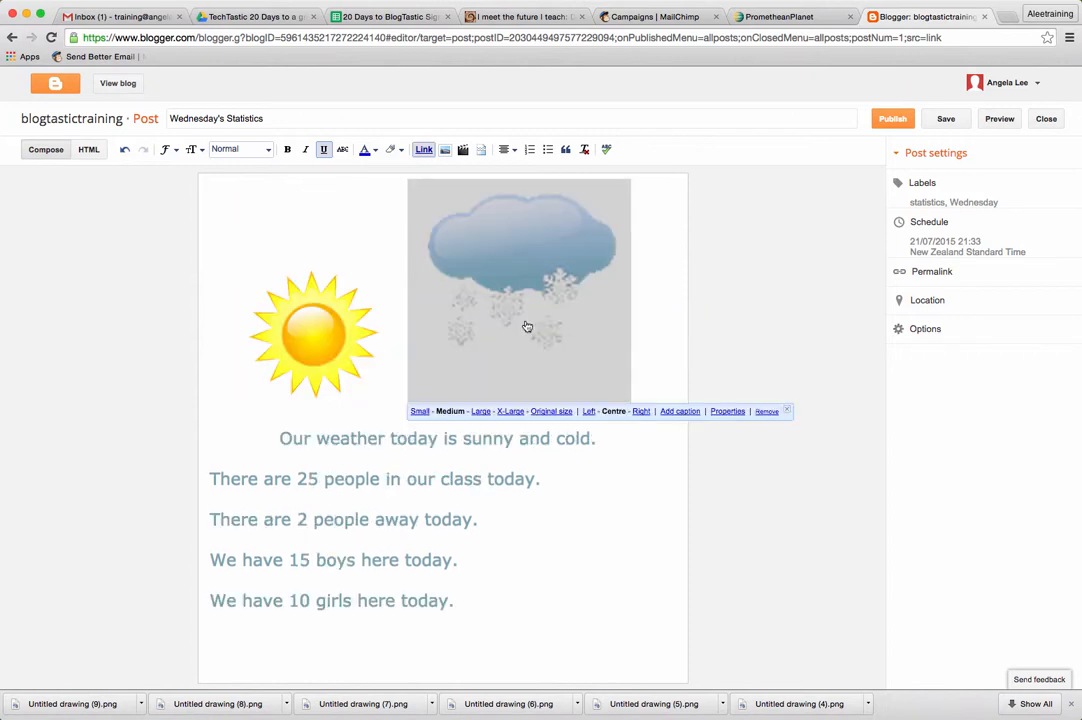
- Deselect the snow image and publish the "Wednesday's Statistics" post
{"action": "left_click", "coordinate": [669, 343]}
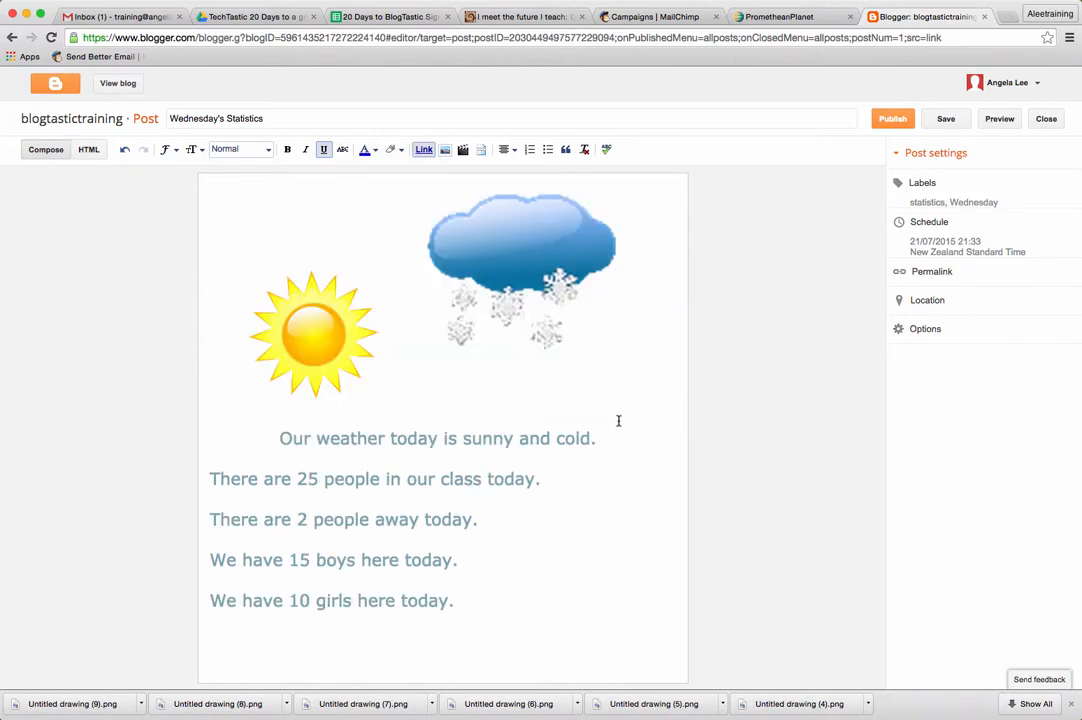
{"action": "left_click", "coordinate": [893, 121]}
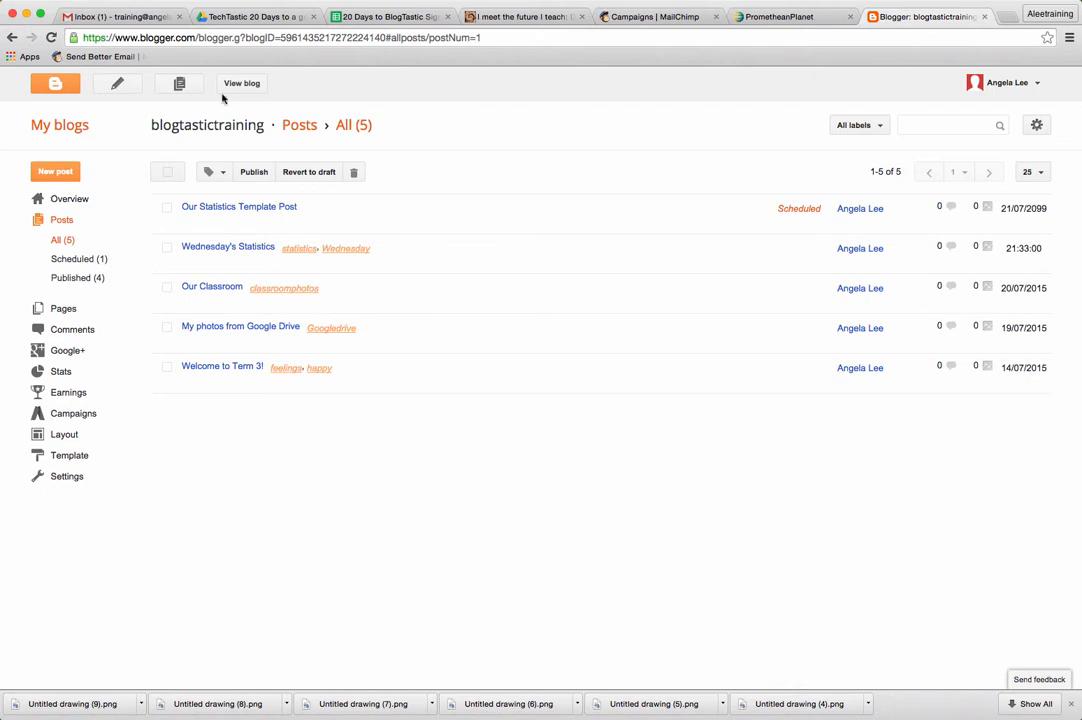
- View the live blog and check the weather images, attendance sentences and labels in the published "Wednesday's Statistics" post
{"action": "left_click", "coordinate": [234, 88]}
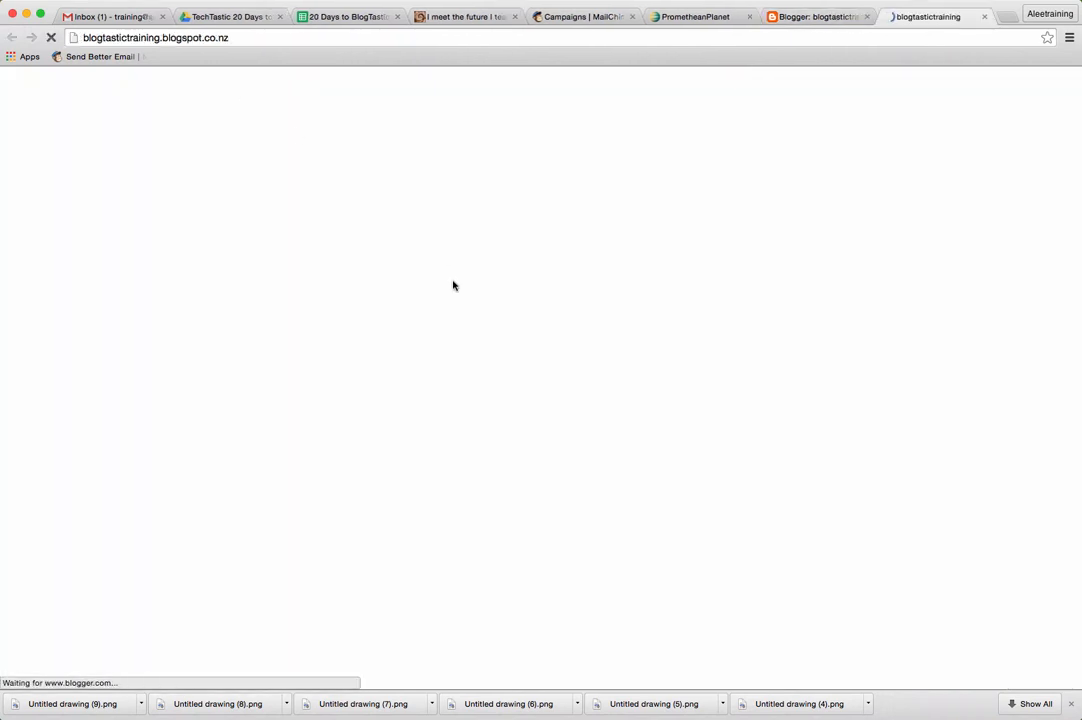
{"action": "scroll", "coordinate": [179, 500], "scroll_direction": "down", "scroll_amount": 10}
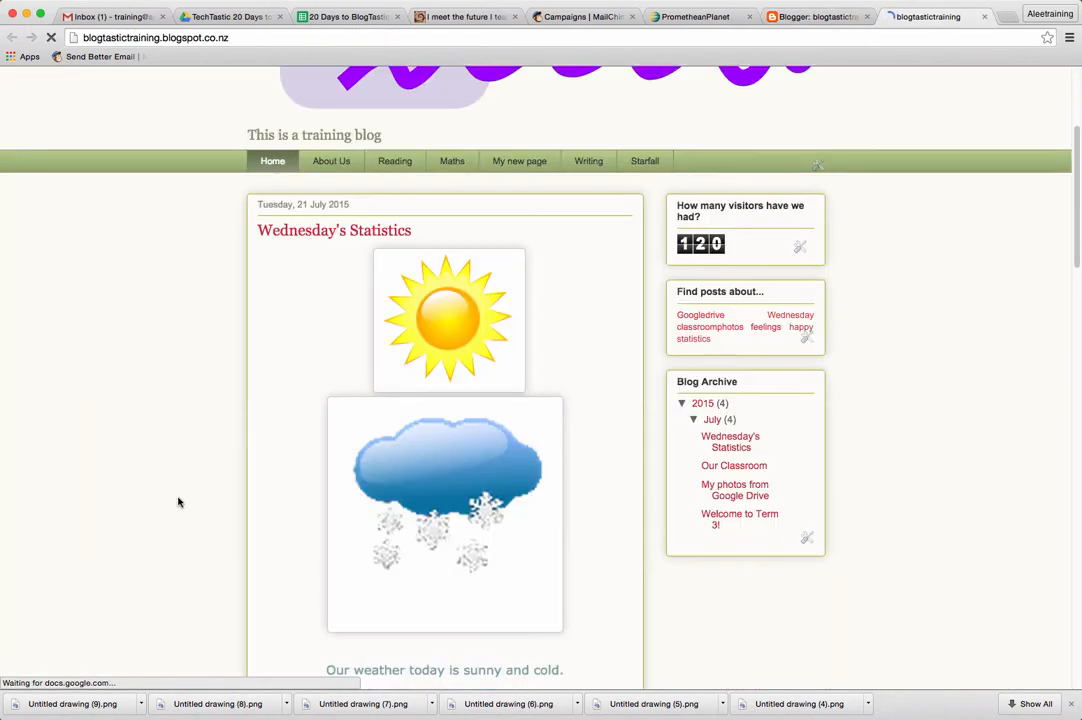
{"action": "scroll", "coordinate": [180, 485], "scroll_direction": "down", "scroll_amount": 2}
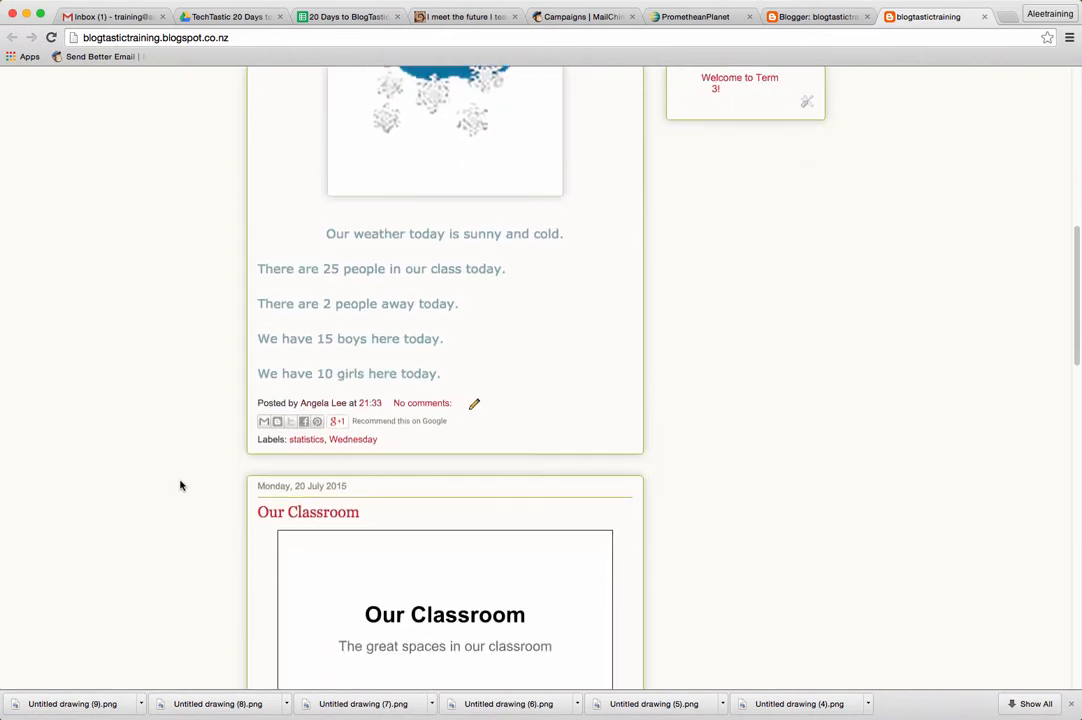
{"action": "scroll", "coordinate": [180, 485], "scroll_direction": "up", "scroll_amount": 2}
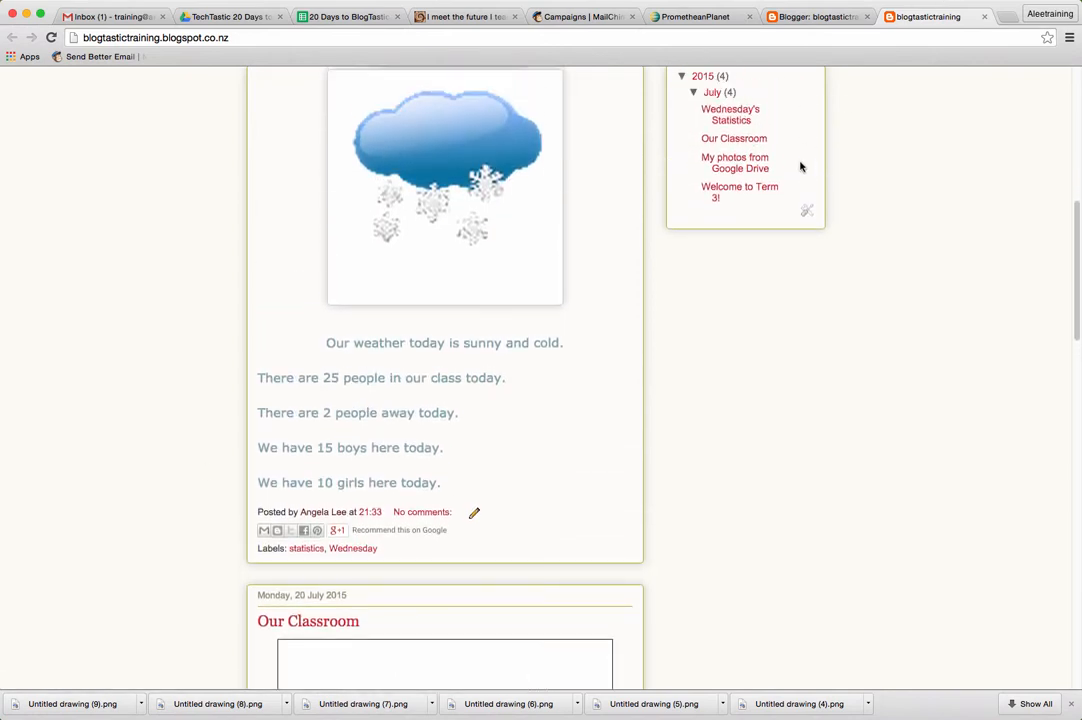
{"action": "scroll", "coordinate": [798, 172], "scroll_direction": "up", "scroll_amount": 10}
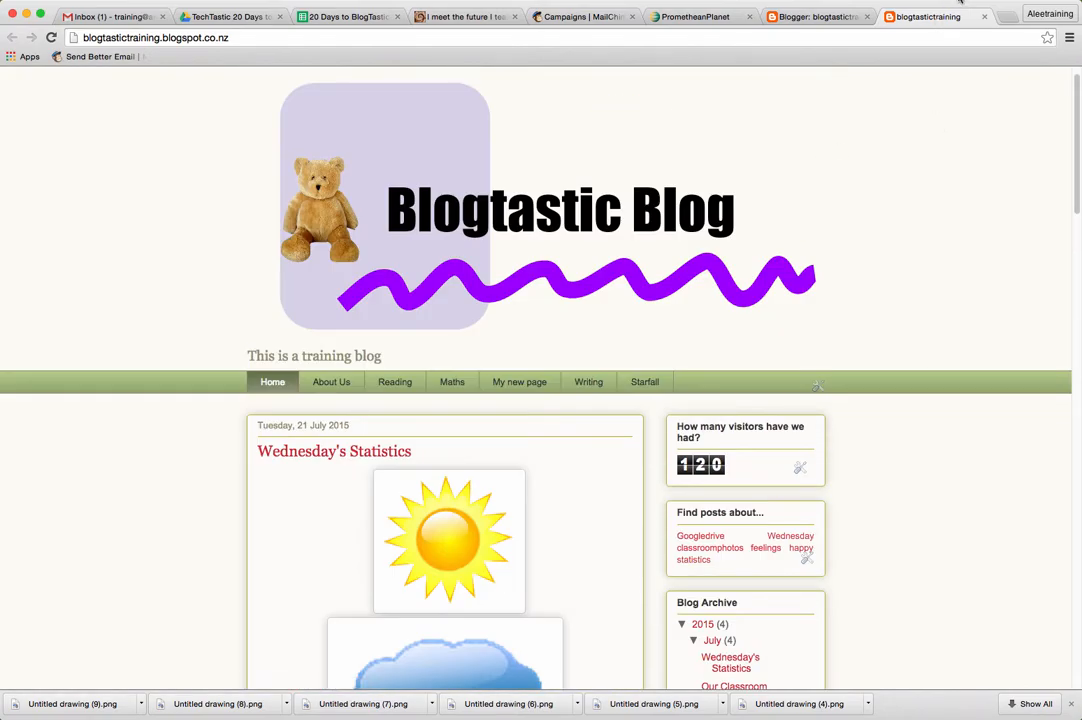